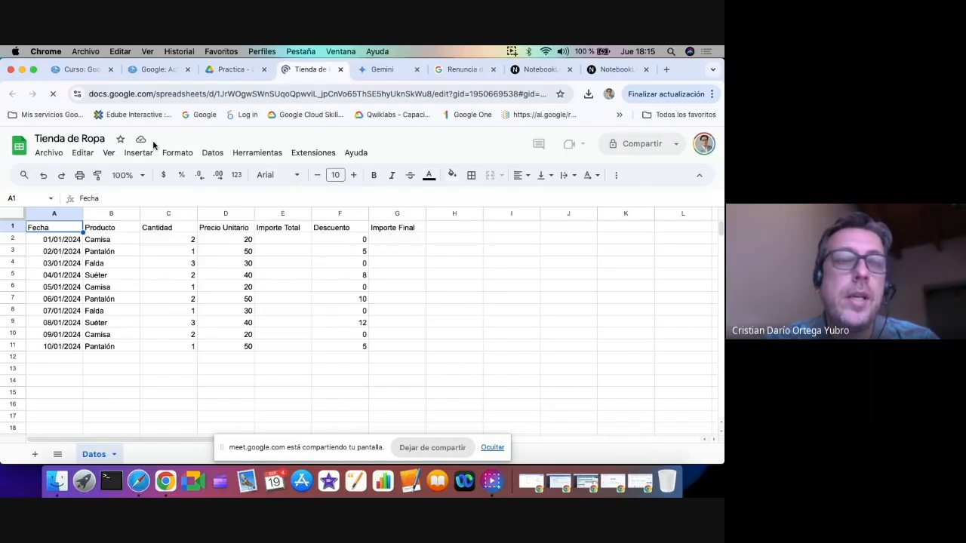
pyautogui.click(49, 153)
pyautogui.moveTo(57, 271)
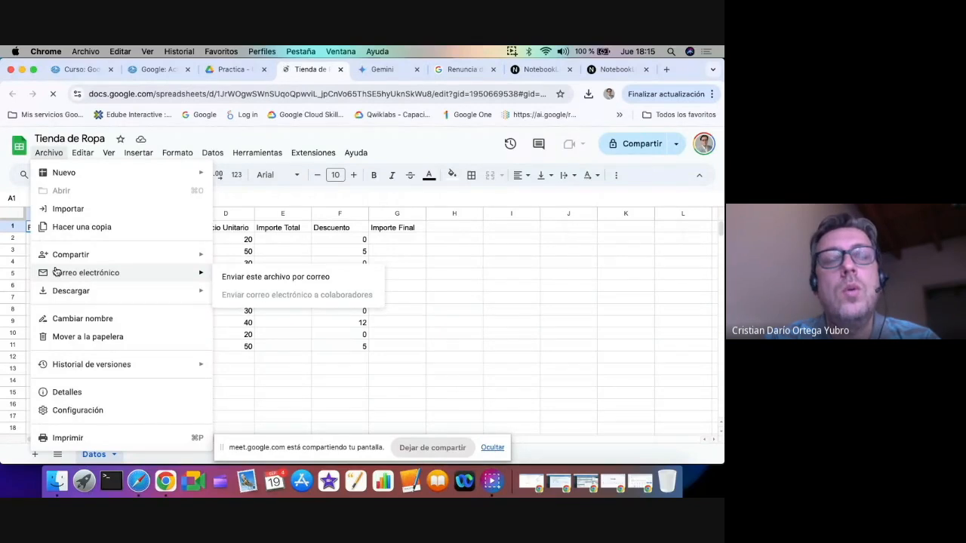
pyautogui.press('Escape')
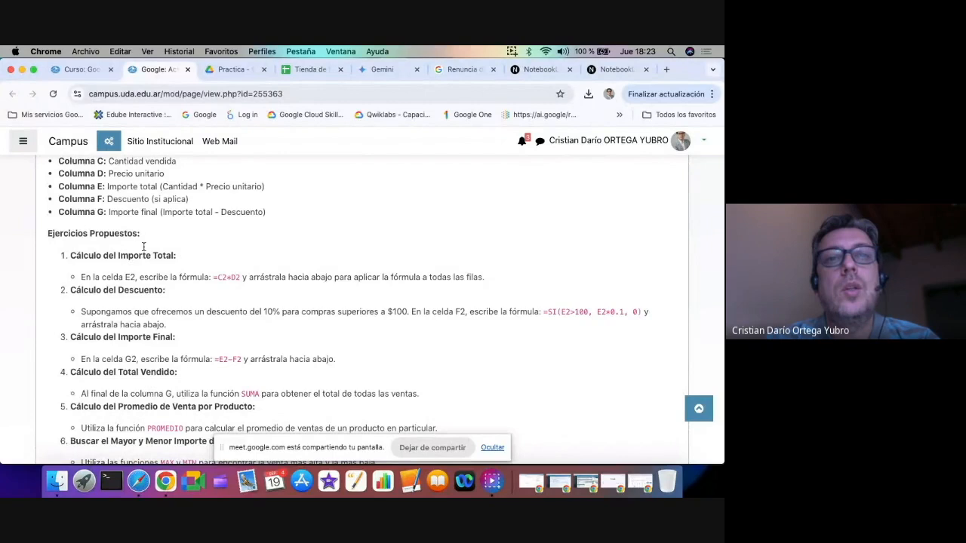
# Switch to the Tienda de Ropa spreadsheet and examine the Cantidad, Precio Unitario and Importe Total cells of row 2
pyautogui.click(310, 69)
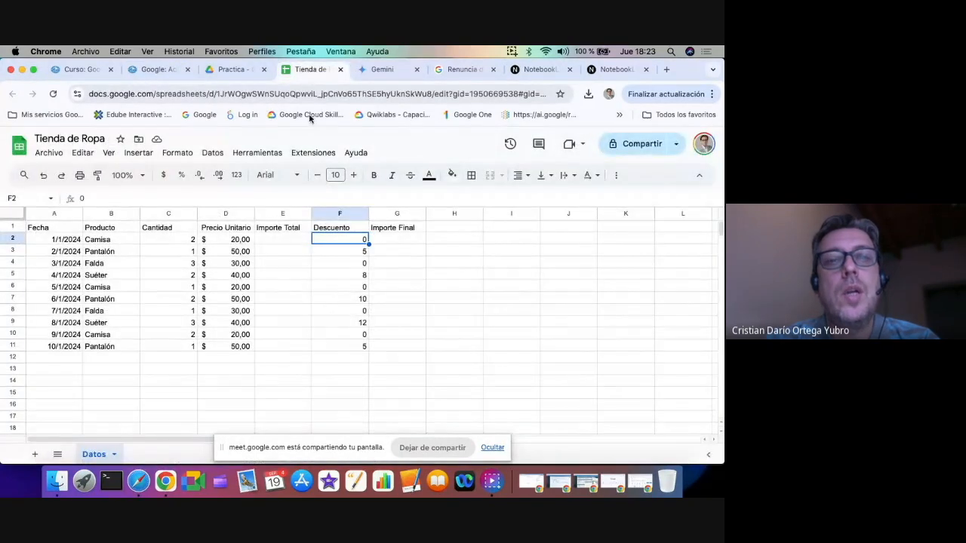
pyautogui.click(289, 242)
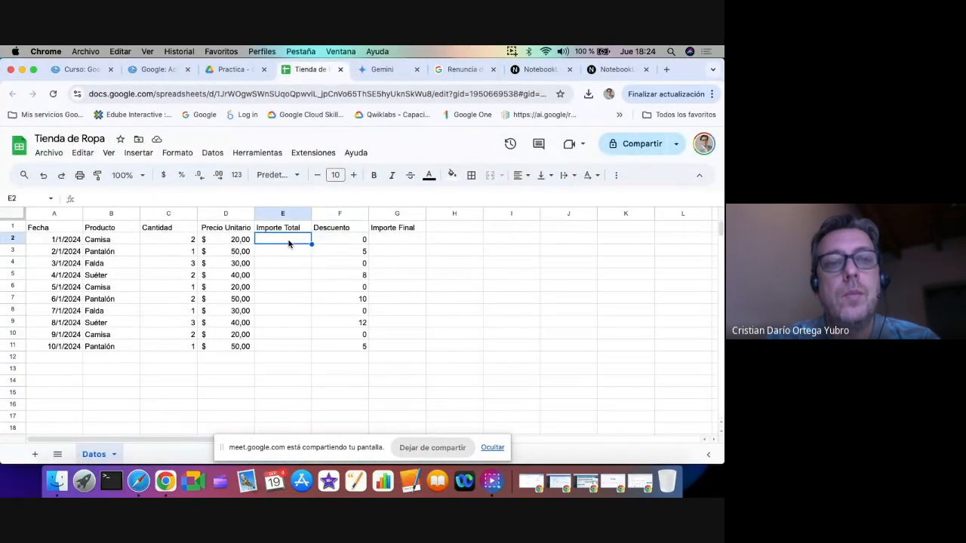
pyautogui.click(178, 243)
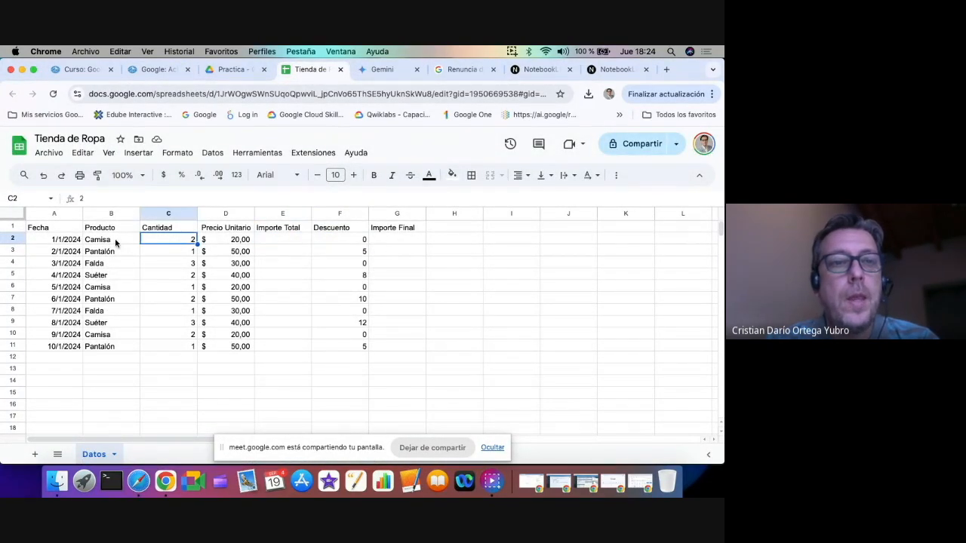
pyautogui.click(222, 246)
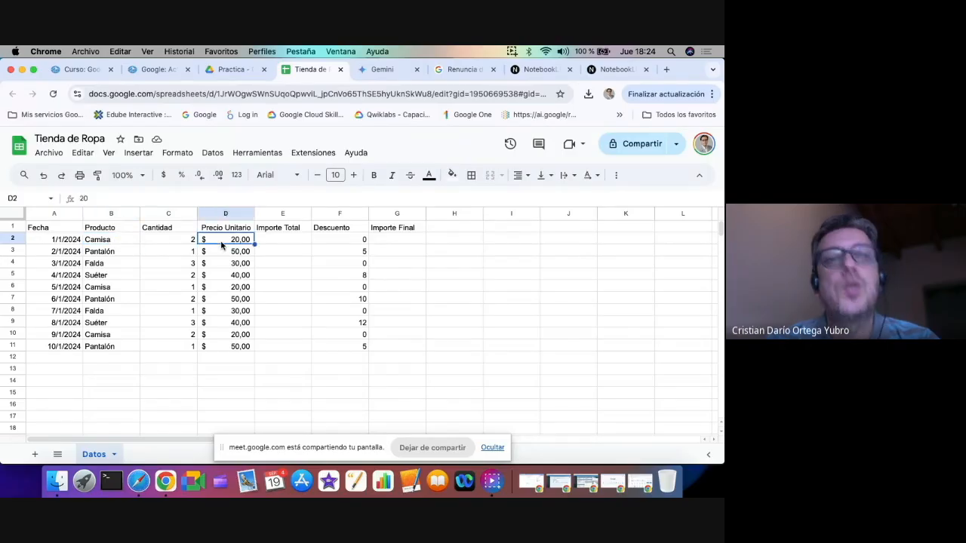
pyautogui.click(278, 245)
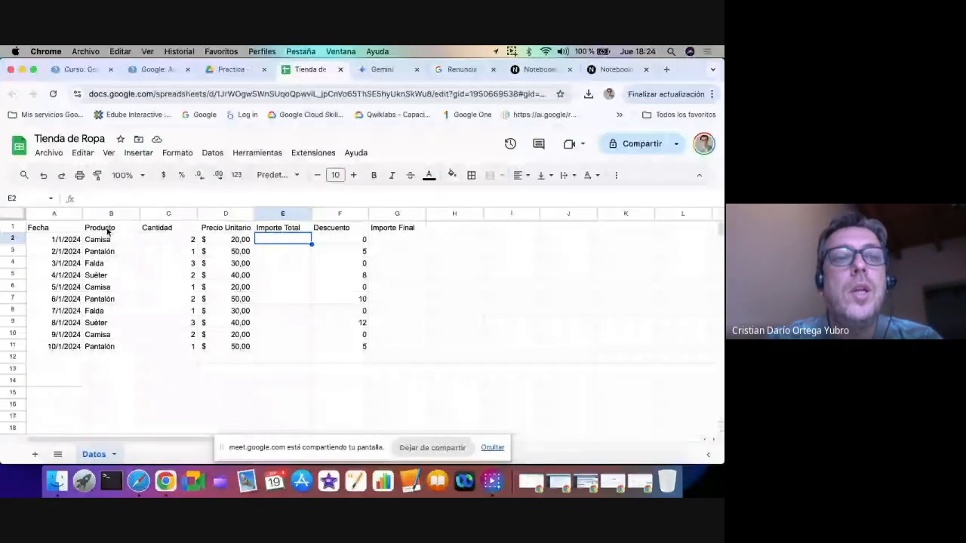
# Make the header row A1:G1 bold and center its text horizontally
pyautogui.click(67, 229)
pyautogui.moveTo(66, 229); pyautogui.dragTo(397, 228)
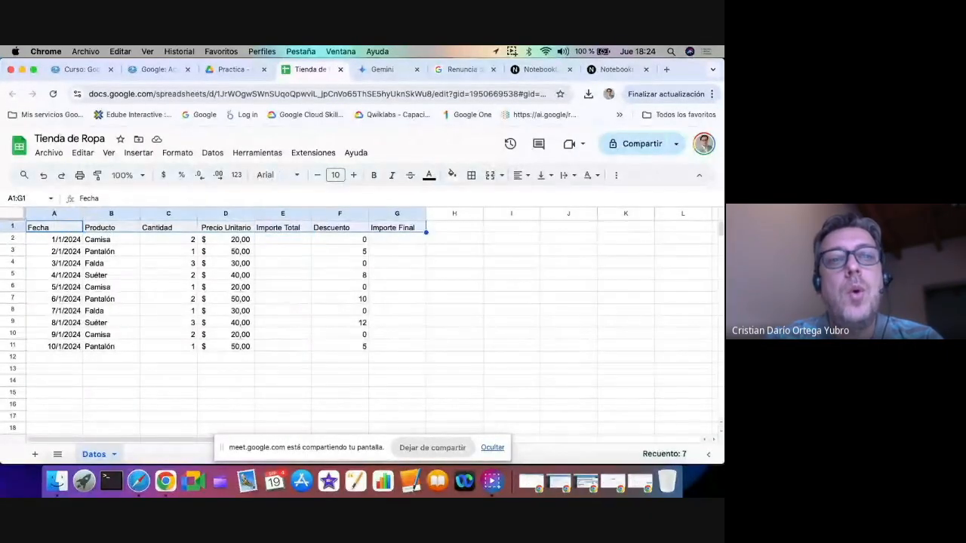
pyautogui.click(373, 175)
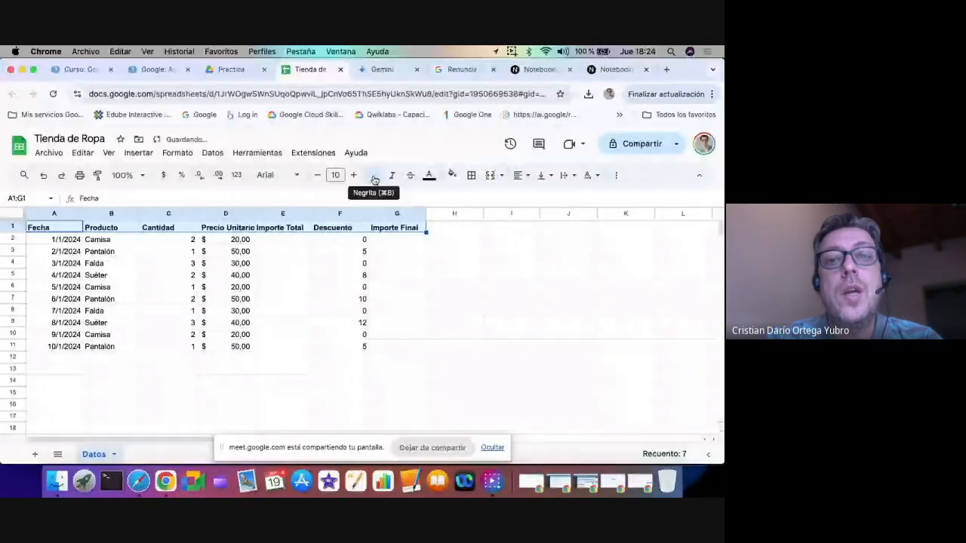
pyautogui.click(518, 175)
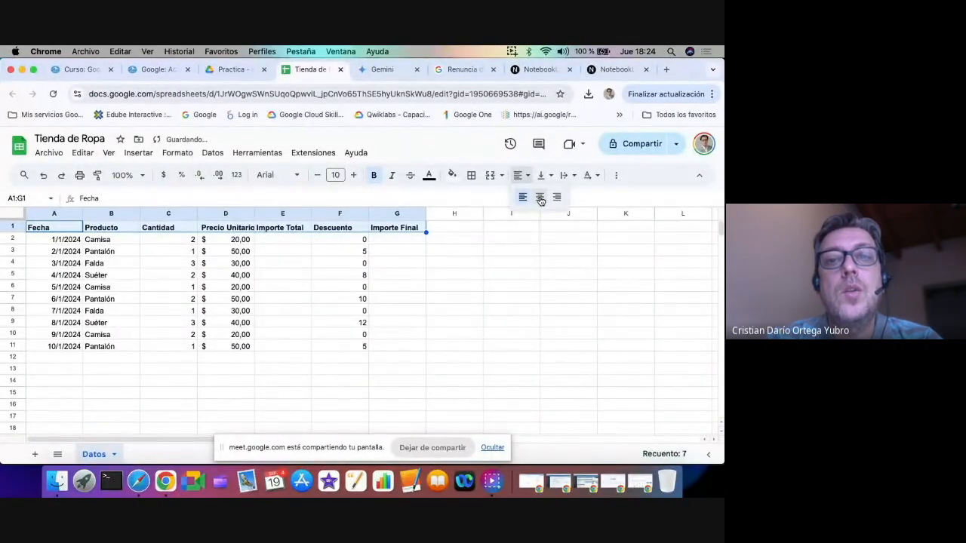
pyautogui.click(535, 196)
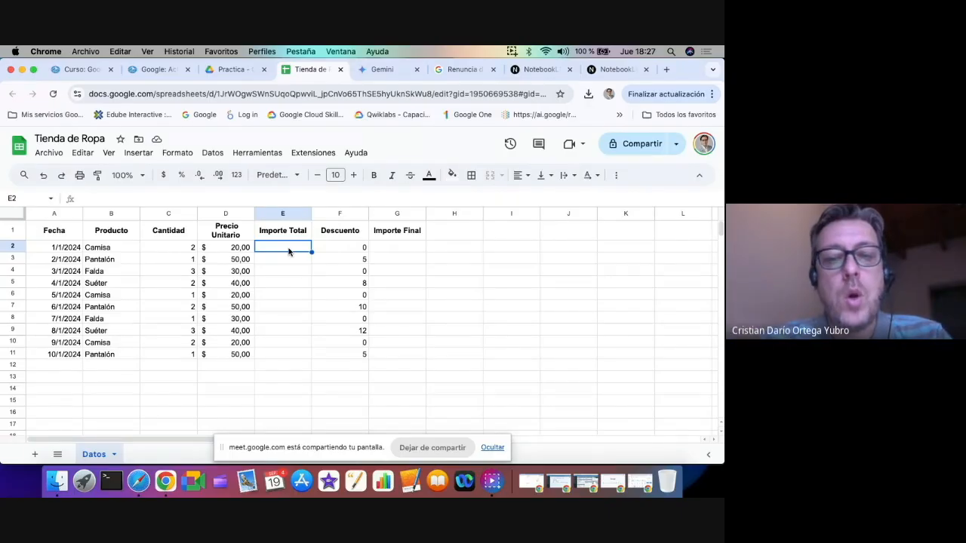
# Enter the formula =C2*D2 in the first Importe Total cell, E2
pyautogui.write('=')
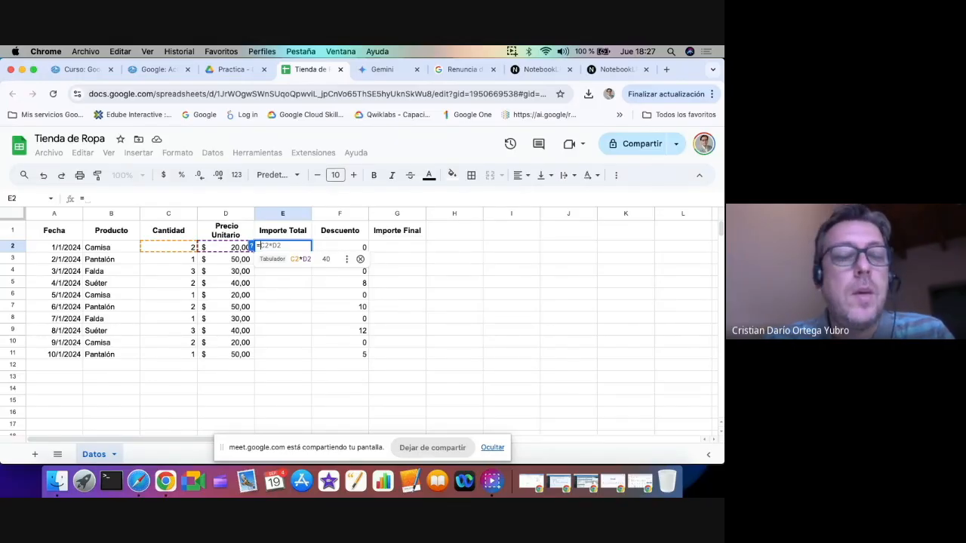
pyautogui.press('Tab')
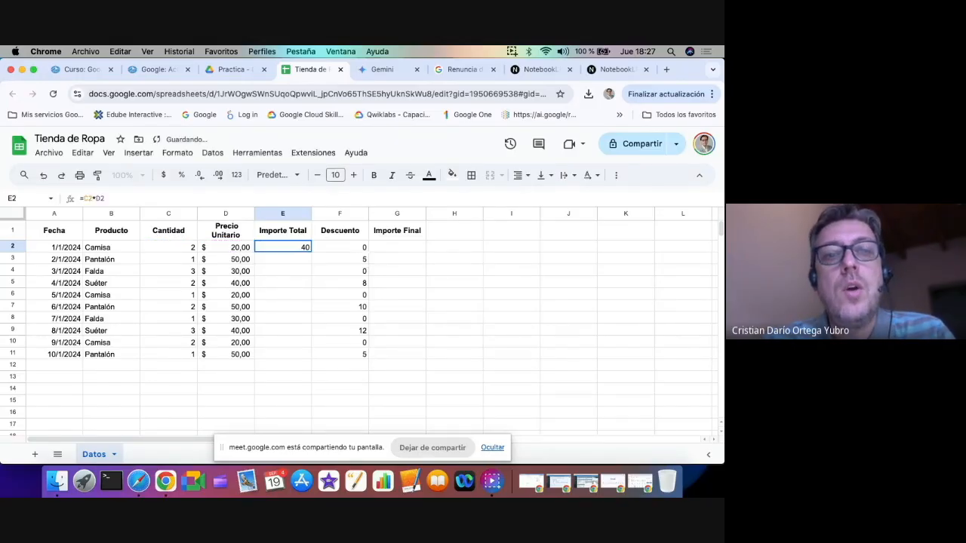
pyautogui.press('Return')
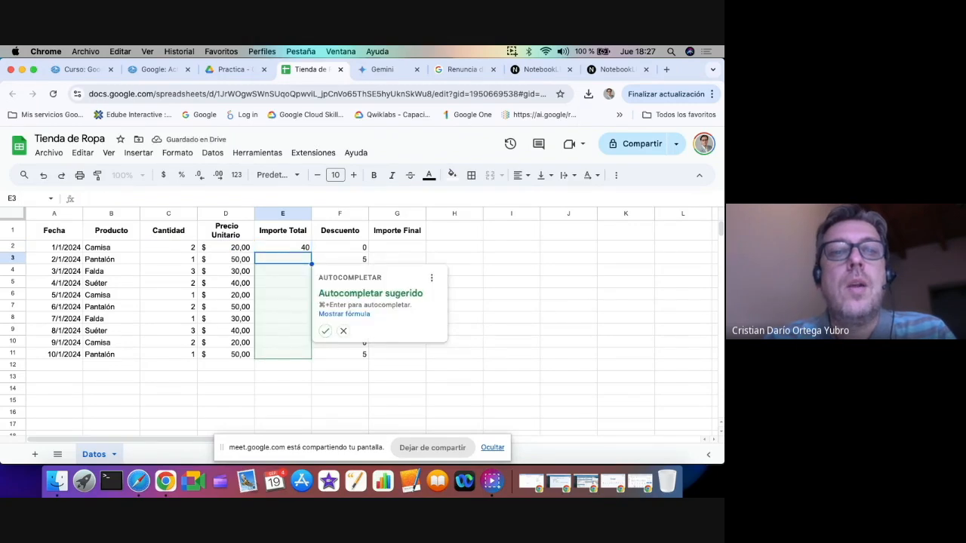
pyautogui.click(282, 248)
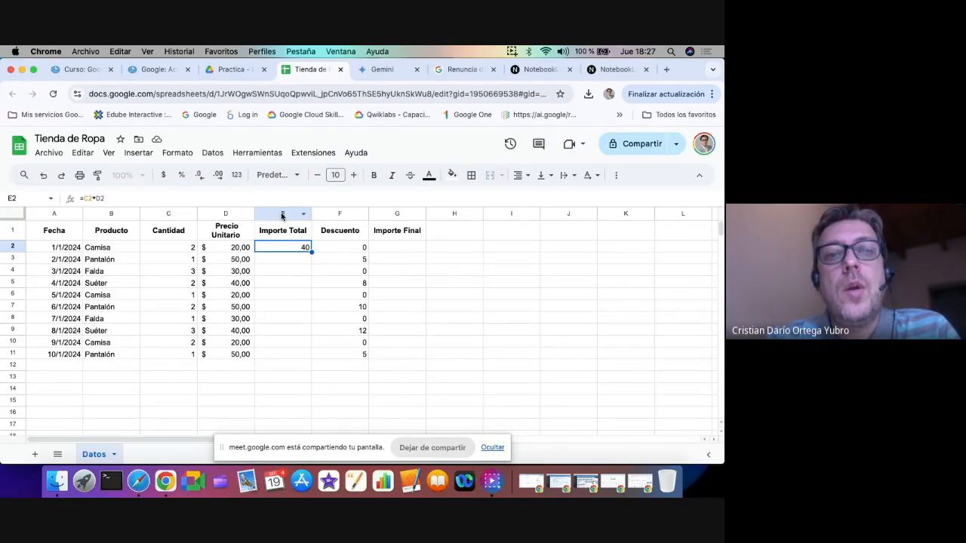
# Apply the Contabilidad number format to the whole Importe Total column
pyautogui.click(282, 215)
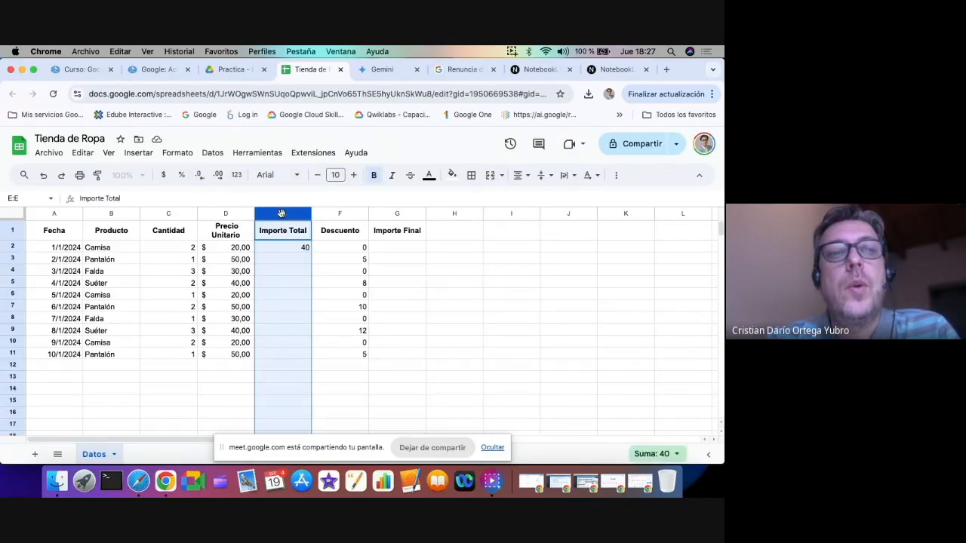
pyautogui.click(178, 154)
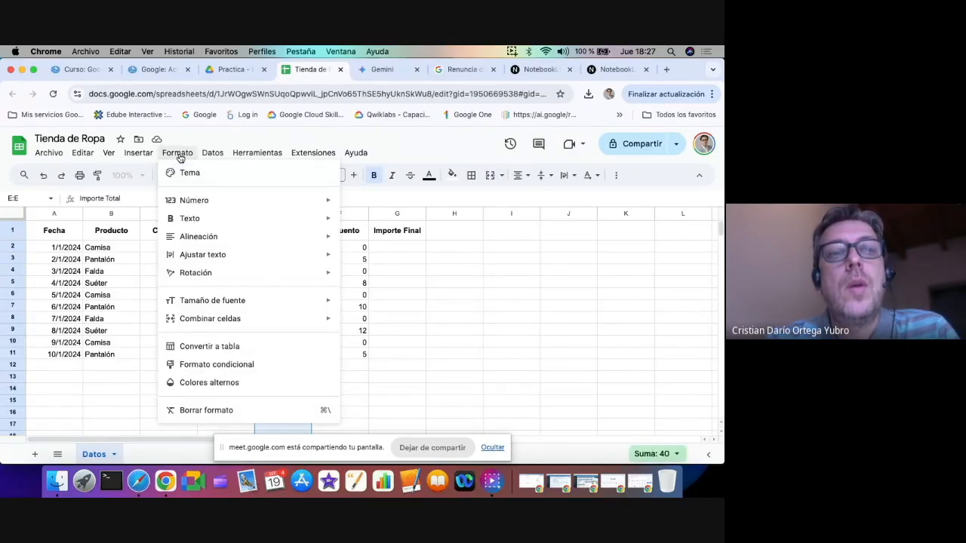
pyautogui.moveTo(185, 200)
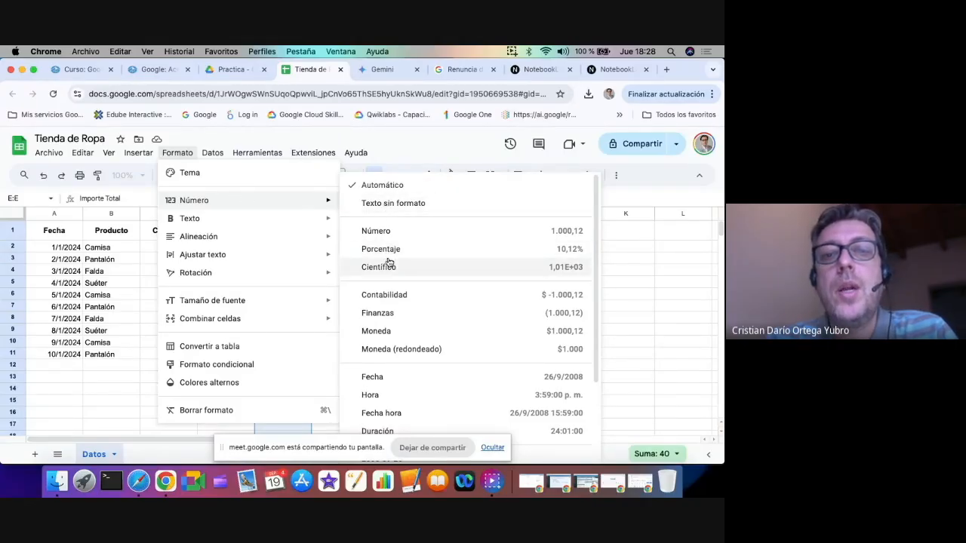
pyautogui.click(385, 295)
# Fill the formula in E2 down through E11 to calculate Importe Total for every sale
pyautogui.click(279, 248)
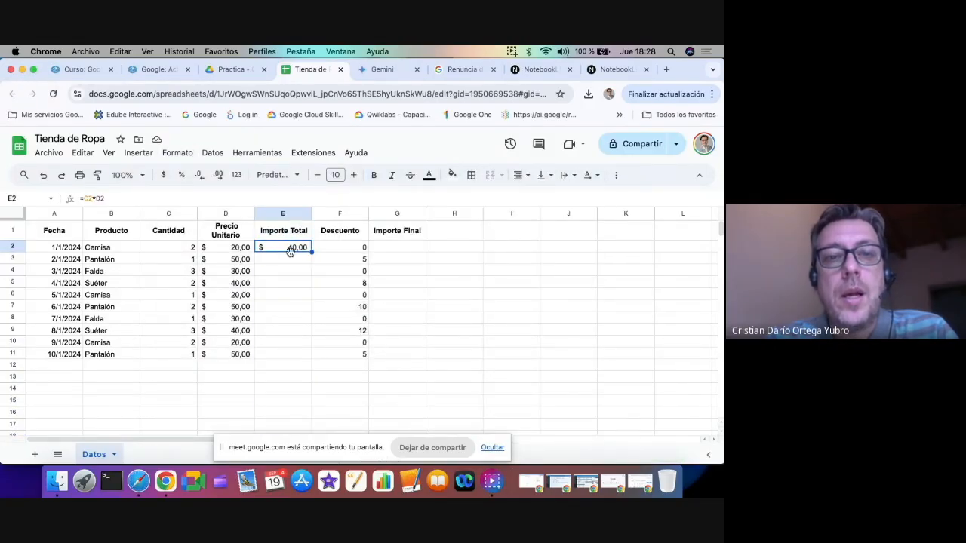
pyautogui.scroll(5, 290, 251)
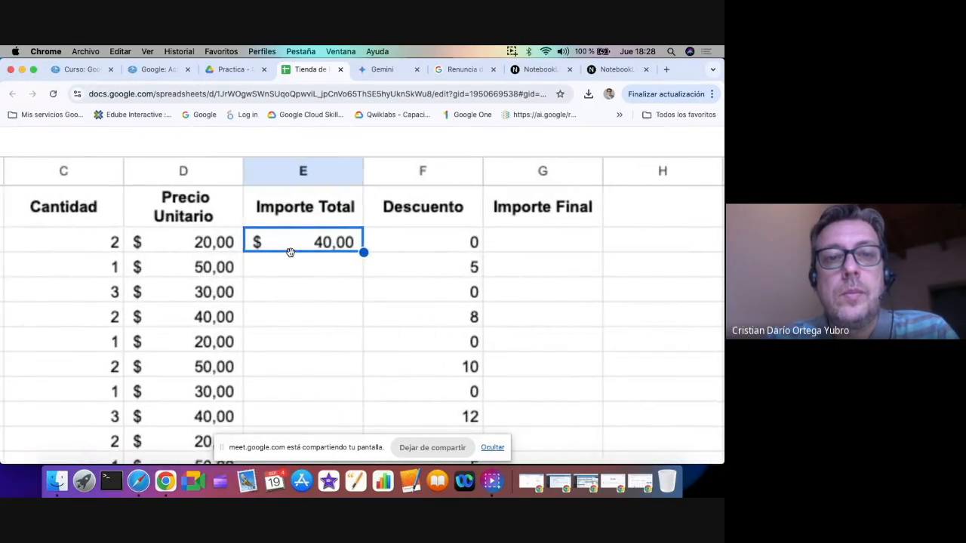
pyautogui.hscroll(-2, 289, 251)
pyautogui.scroll(-2, 290, 251)
pyautogui.scroll(1, 291, 256)
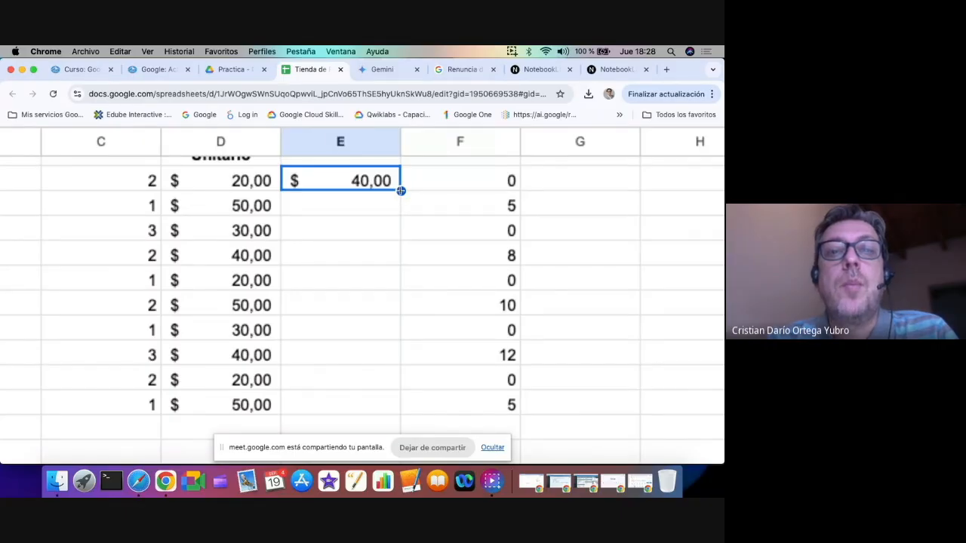
pyautogui.moveTo(400, 191); pyautogui.dragTo(367, 395)
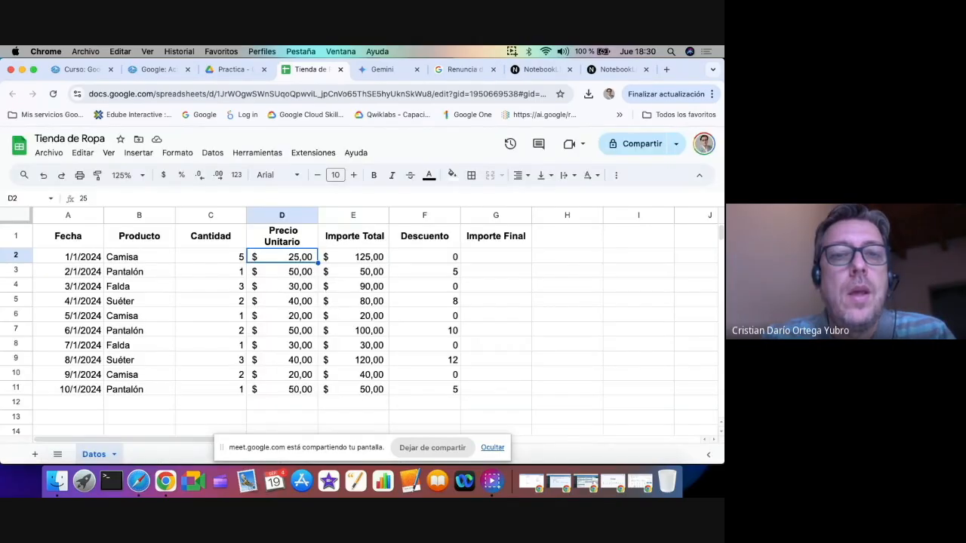
# Examine the copied Importe Total formulas from E2 down to E9, comparing their references with the Cantidad and Precio Unitario cells
pyautogui.click(353, 257)
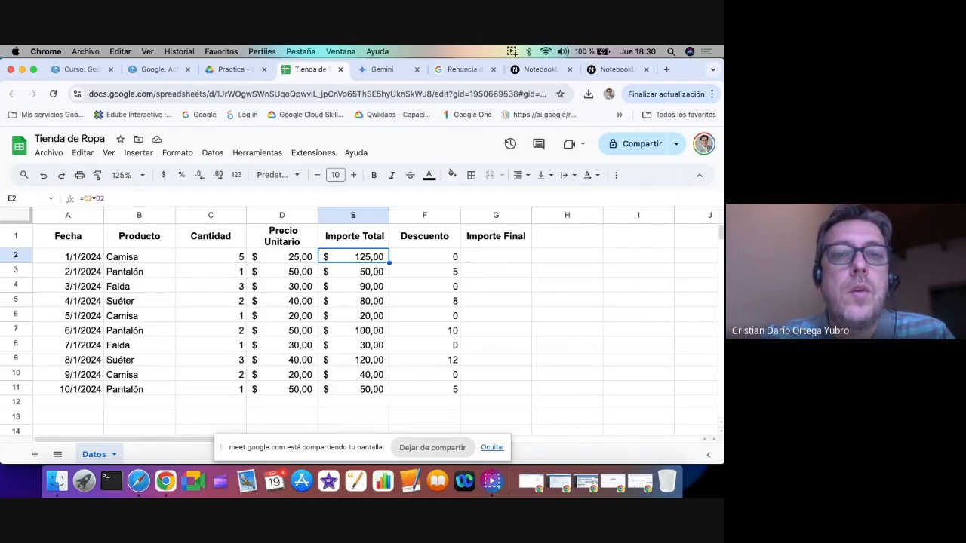
pyautogui.press('Left')
pyautogui.press('Left')
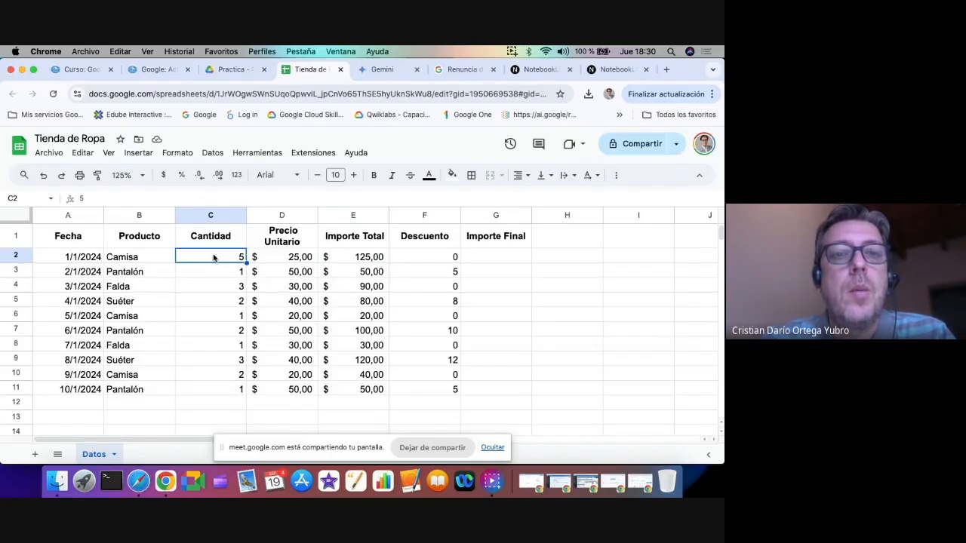
pyautogui.press('Right')
pyautogui.click(347, 261)
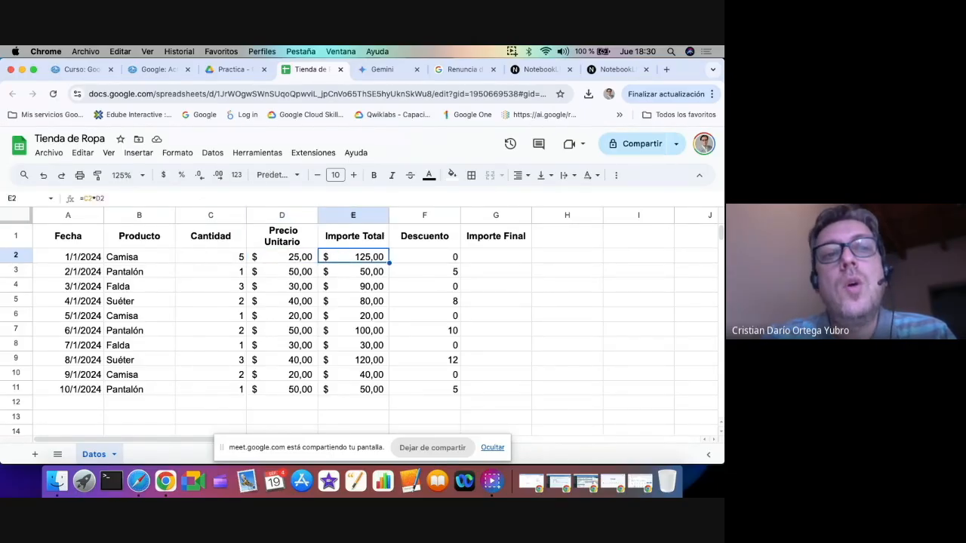
pyautogui.press('Down')
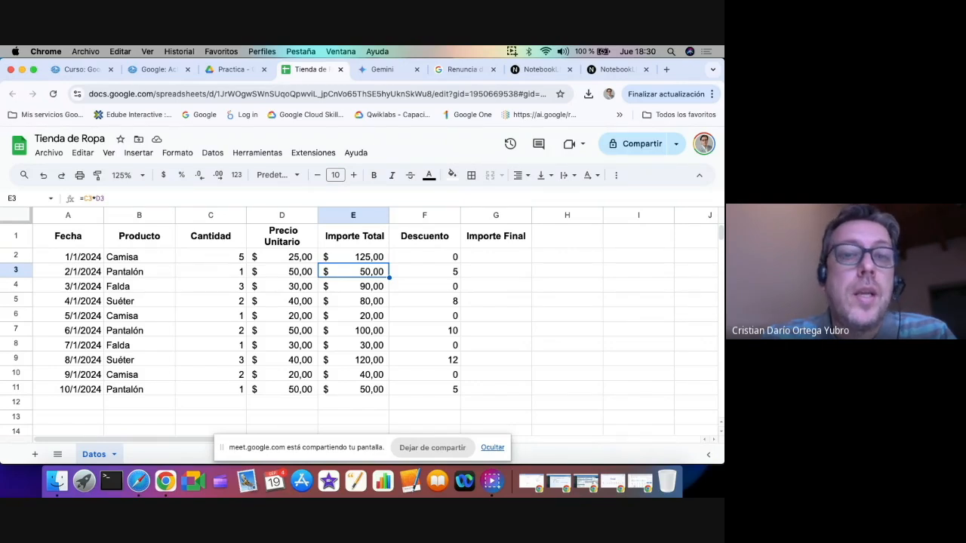
pyautogui.press('Left')
pyautogui.press('Right')
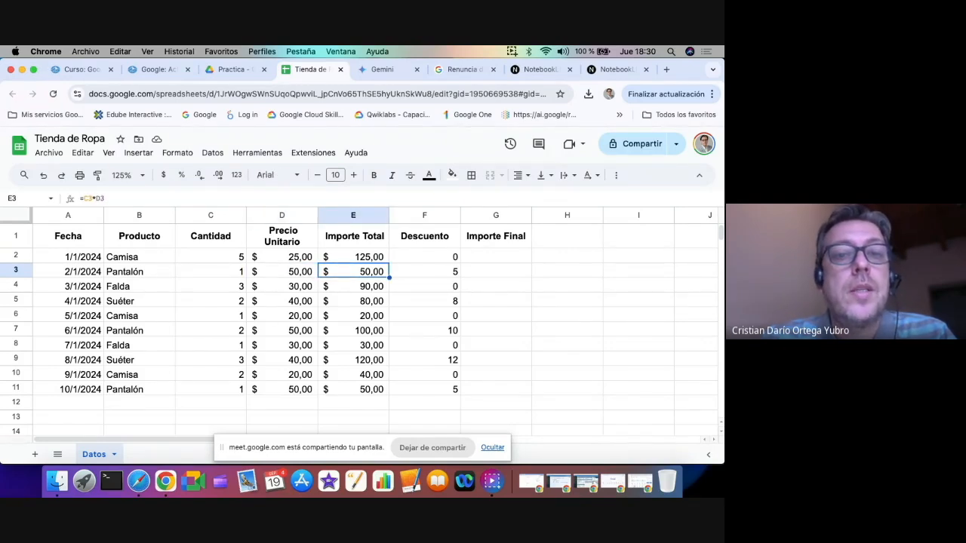
pyautogui.press('Down')
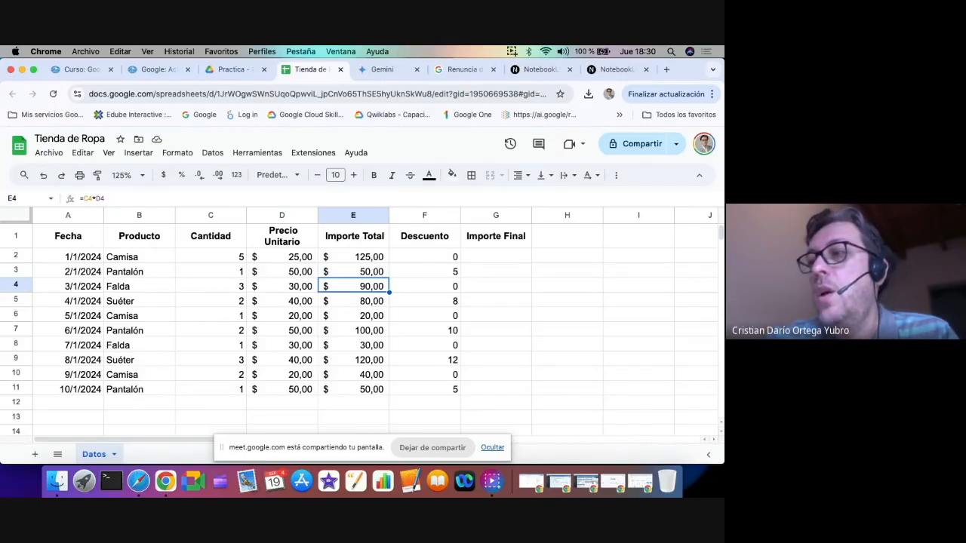
pyautogui.press('Down')
pyautogui.press('Down')
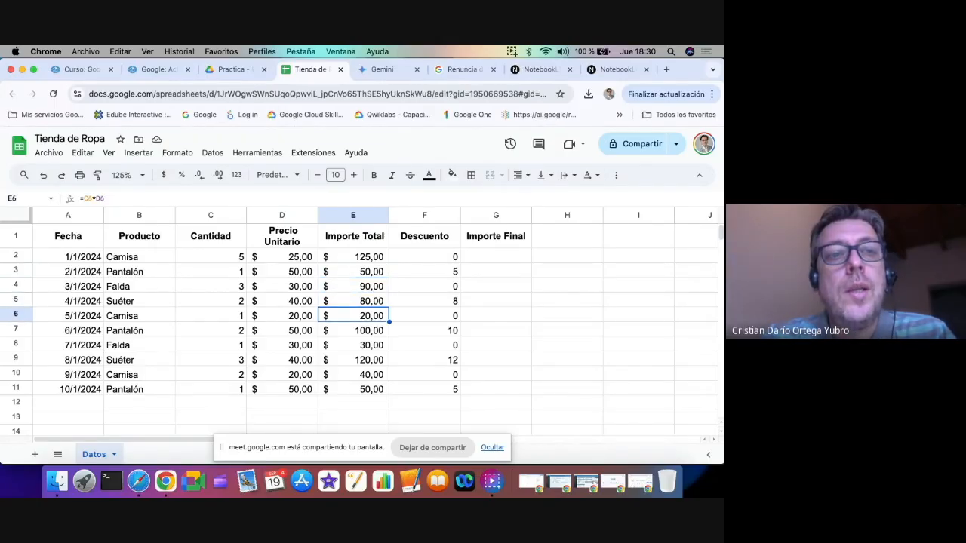
pyautogui.press('Up')
pyautogui.press('Down')
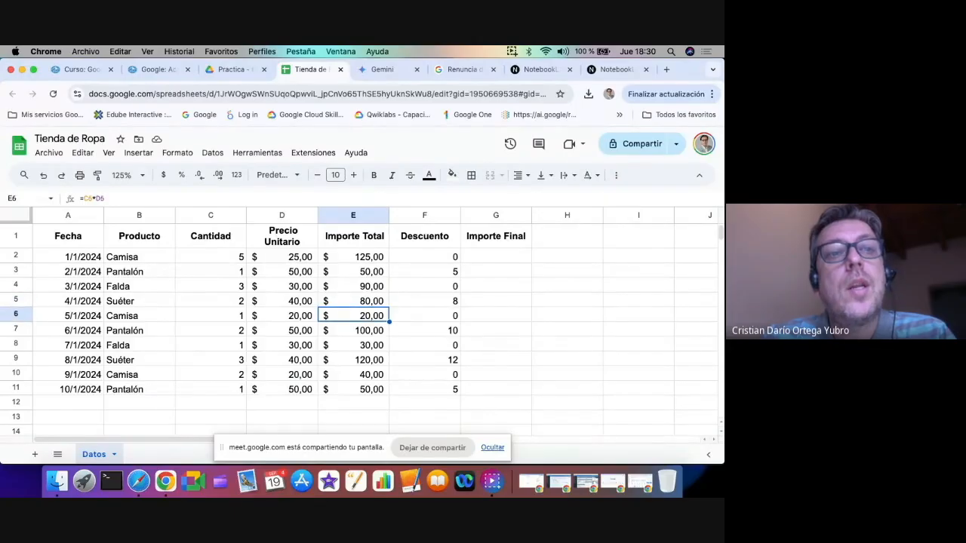
pyautogui.press('Down')
pyautogui.press('Down')
pyautogui.press('Down')
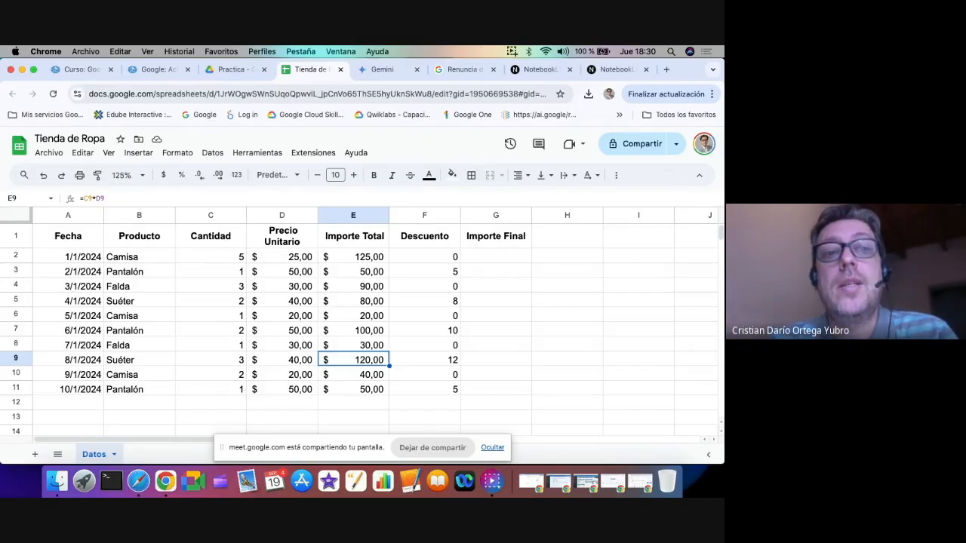
# Refill the emptied Importe Total cells down to row 11 by copying the formula from E2
pyautogui.press('Up')
pyautogui.press('Up')
pyautogui.press('Up')
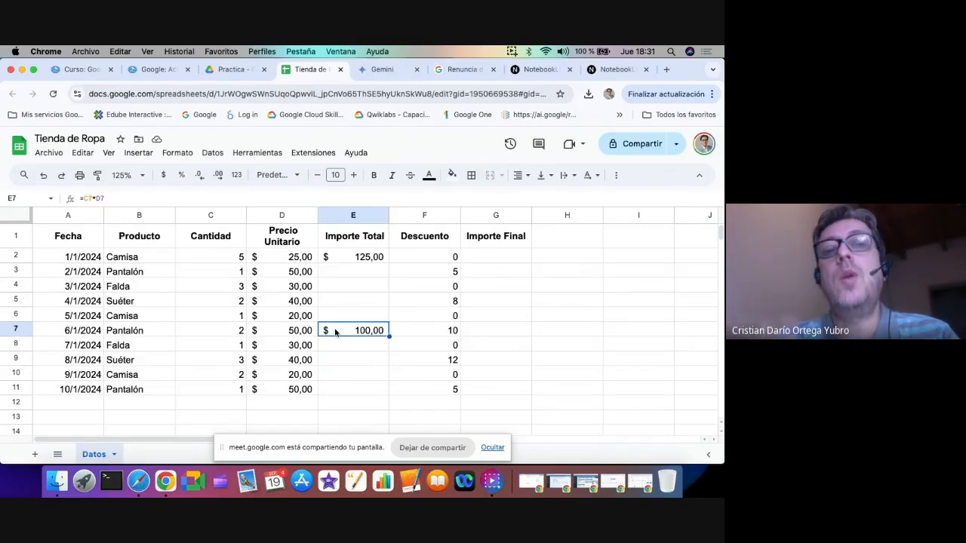
pyautogui.press('Up')
pyautogui.press('Up')
pyautogui.press('Up')
pyautogui.press('Up')
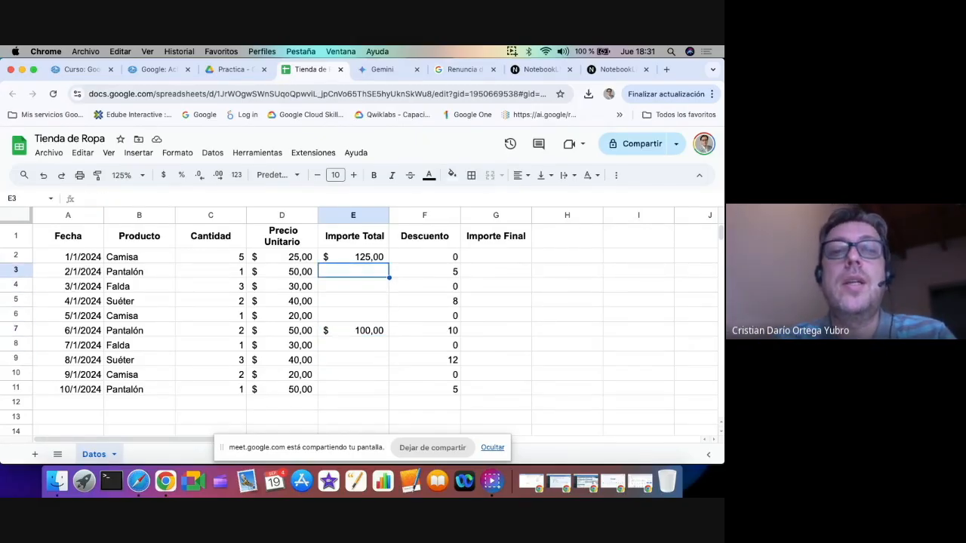
pyautogui.press('Up')
pyautogui.doubleClick(388, 265)
pyautogui.click(370, 316)
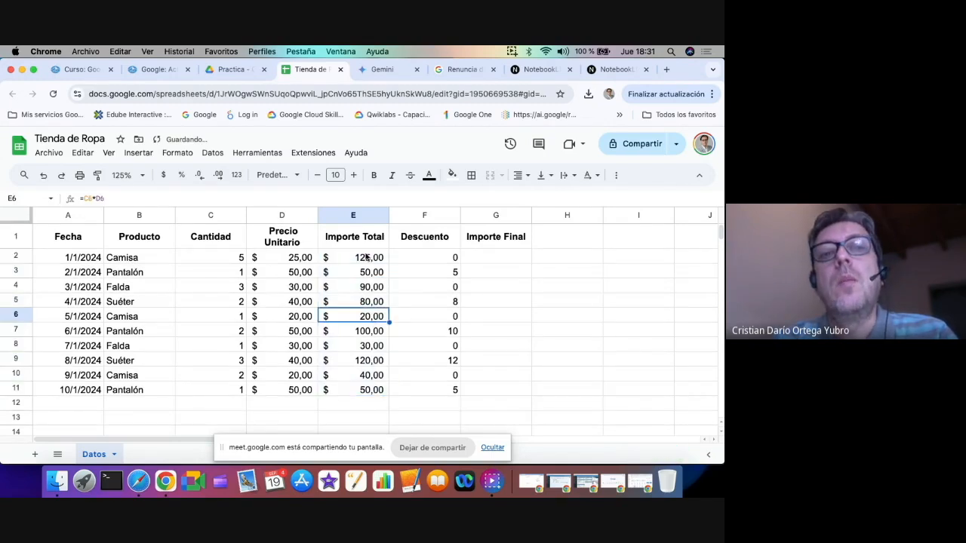
pyautogui.click(290, 243)
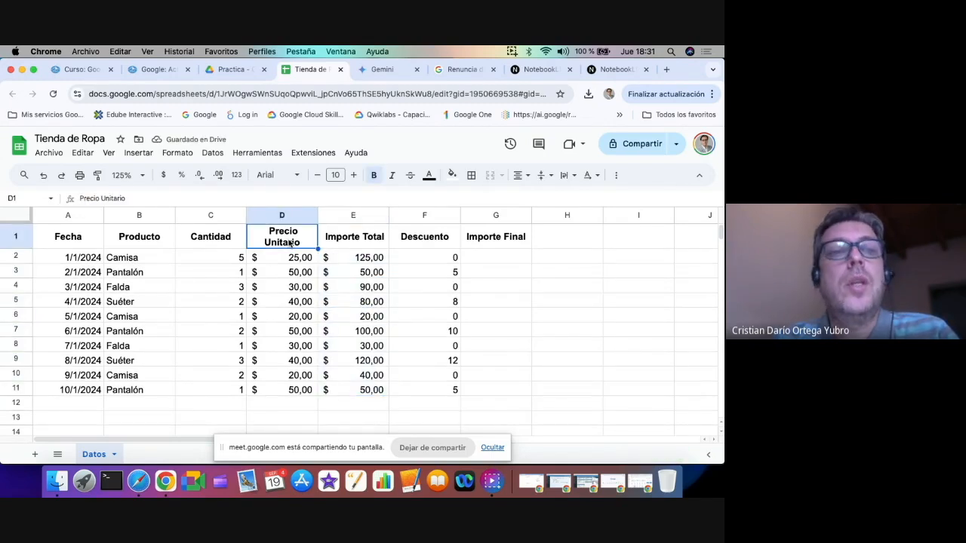
# Extend the header in D1 to read "Precio Unitario en Dolares"
pyautogui.click(202, 199)
pyautogui.write('en')
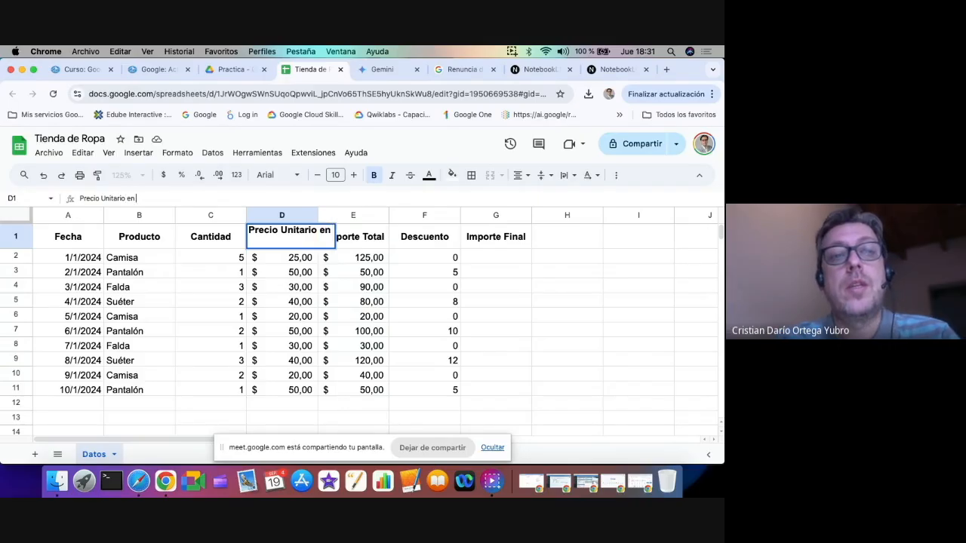
pyautogui.write(' Dolares')
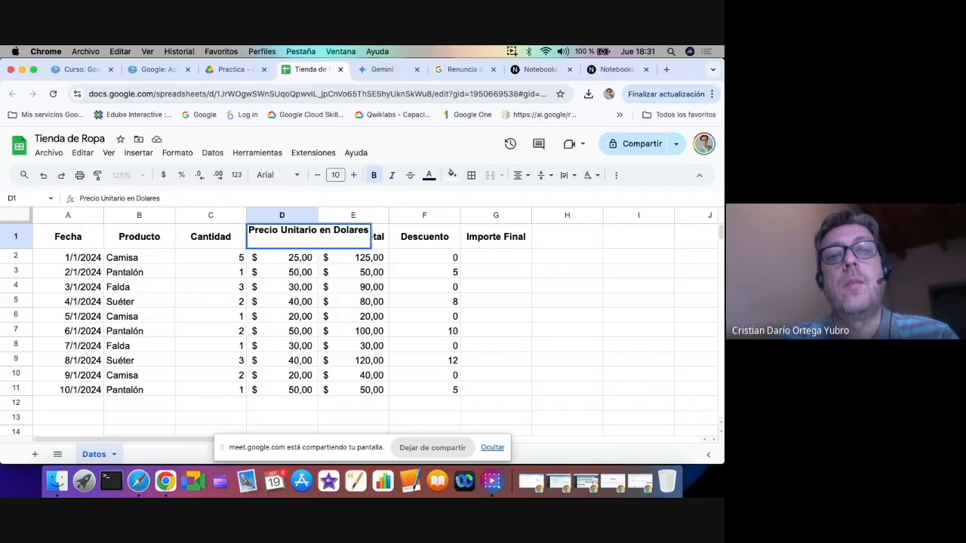
pyautogui.press('Return')
pyautogui.press('Up')
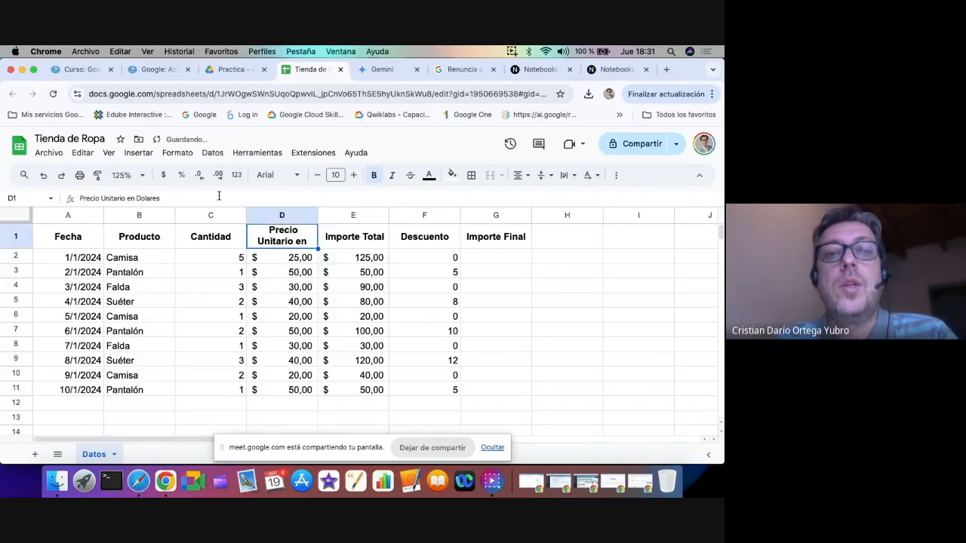
# Extend the header in E1 to read "Importe Total en Dolares"
pyautogui.press('Right')
pyautogui.click(160, 193)
pyautogui.write('en Dolares')
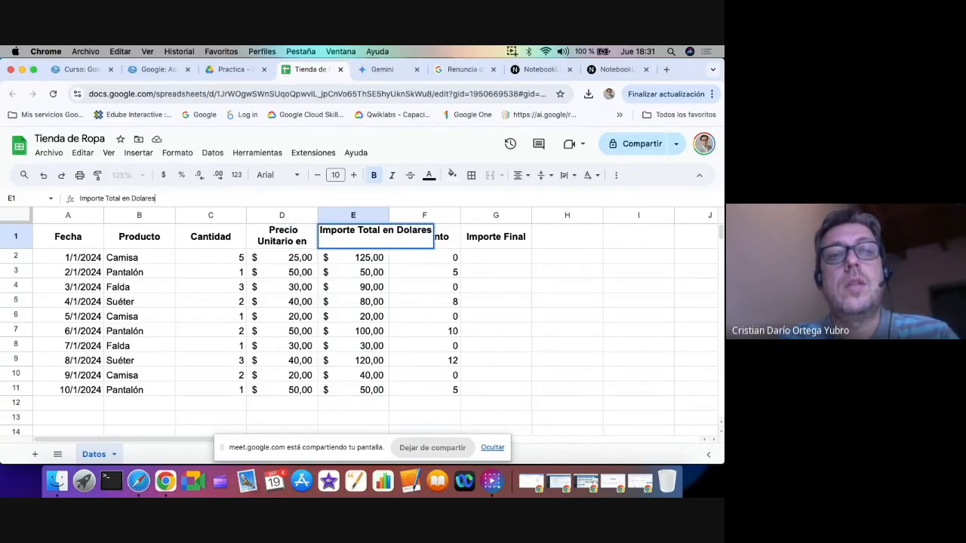
pyautogui.press('Return')
pyautogui.press('Up')
# Insert one empty column between Importe Total en Dolares and Descuento
pyautogui.press('Right')
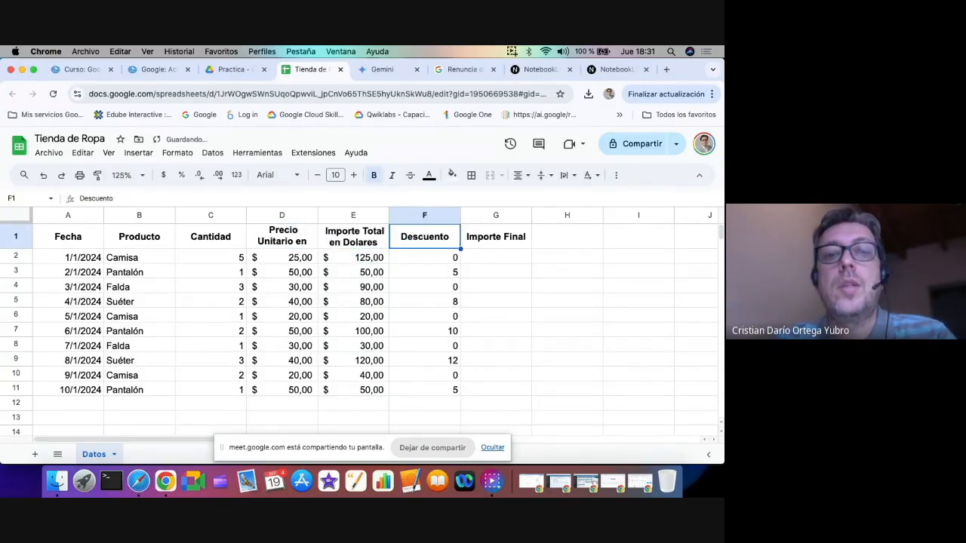
pyautogui.rightClick(417, 221)
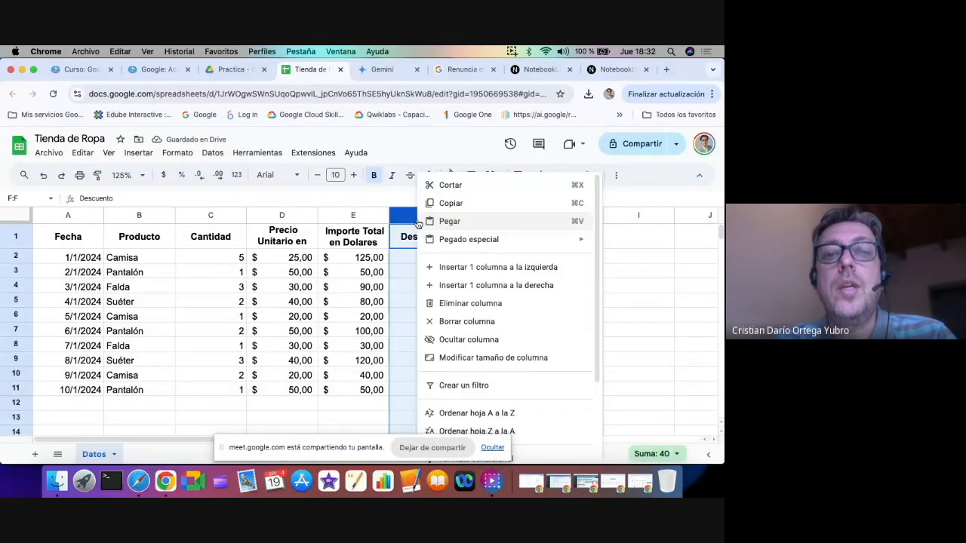
pyautogui.click(462, 268)
# Copy the header from E1 into F1 and change the copy to "Importe Total en Pesos"
pyautogui.click(369, 239)
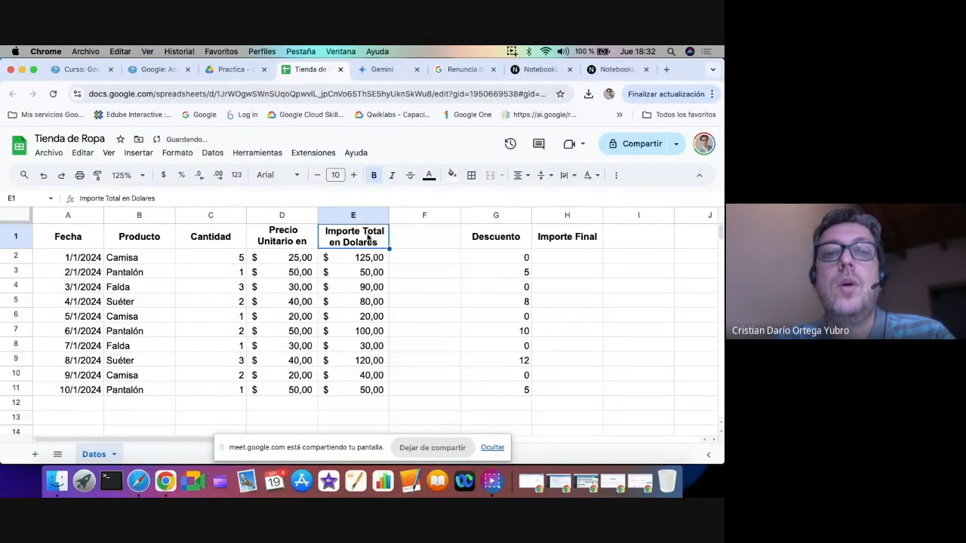
pyautogui.press('super+c')
pyautogui.click(424, 236)
pyautogui.press('super+v')
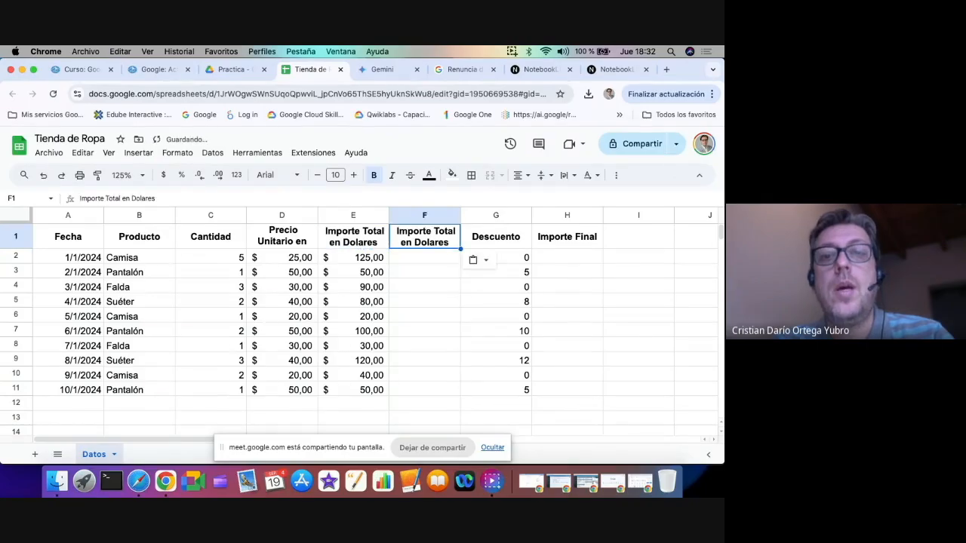
pyautogui.doubleClick(151, 199)
pyautogui.write('Pesos')
pyautogui.press('Return')
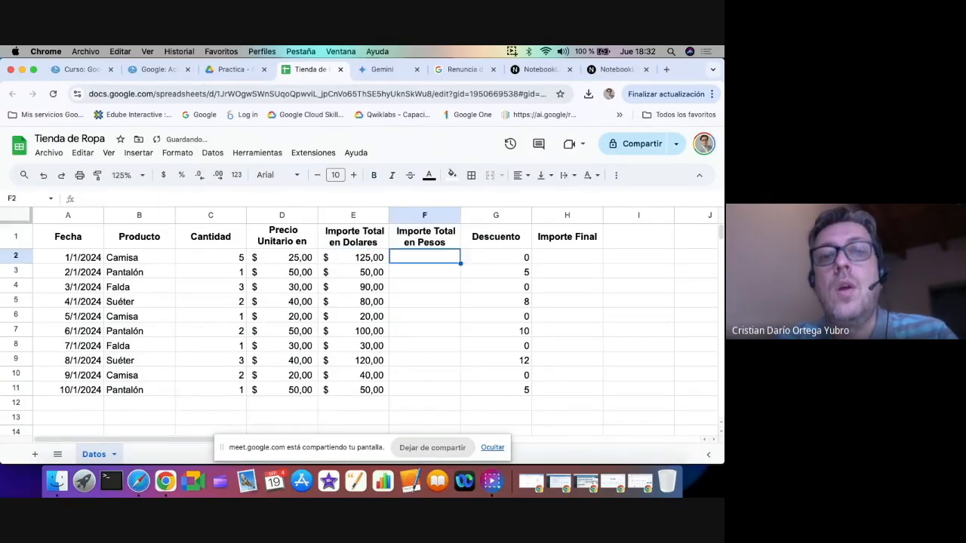
# Enter the bold label "Cotizacion del dia" in J1, beyond the sales table
pyautogui.press('Down')
pyautogui.press('Left')
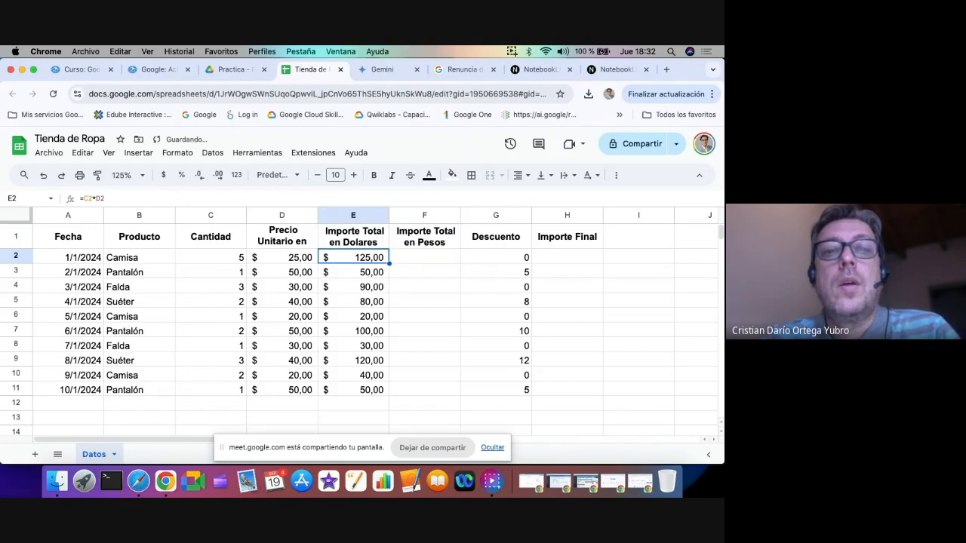
pyautogui.press('Right')
pyautogui.press('Right')
pyautogui.press('Right')
pyautogui.press('Right')
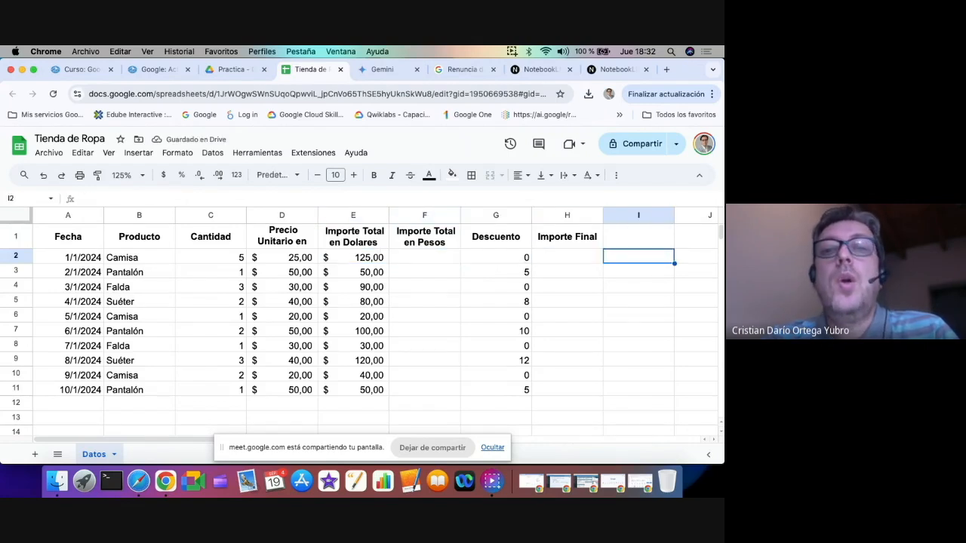
pyautogui.press('Right')
pyautogui.press('Up')
pyautogui.press('super+b')
pyautogui.write('ti')
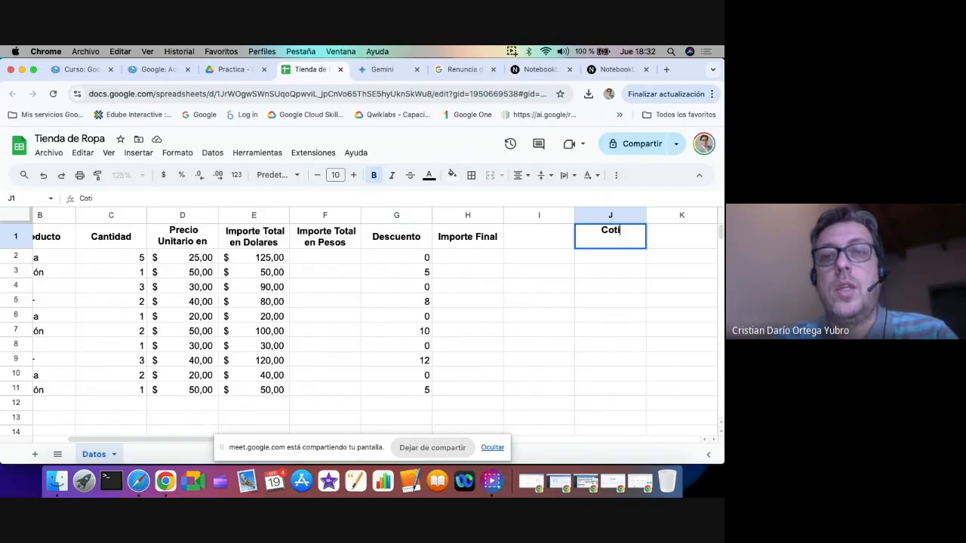
pyautogui.write('zacion del dia')
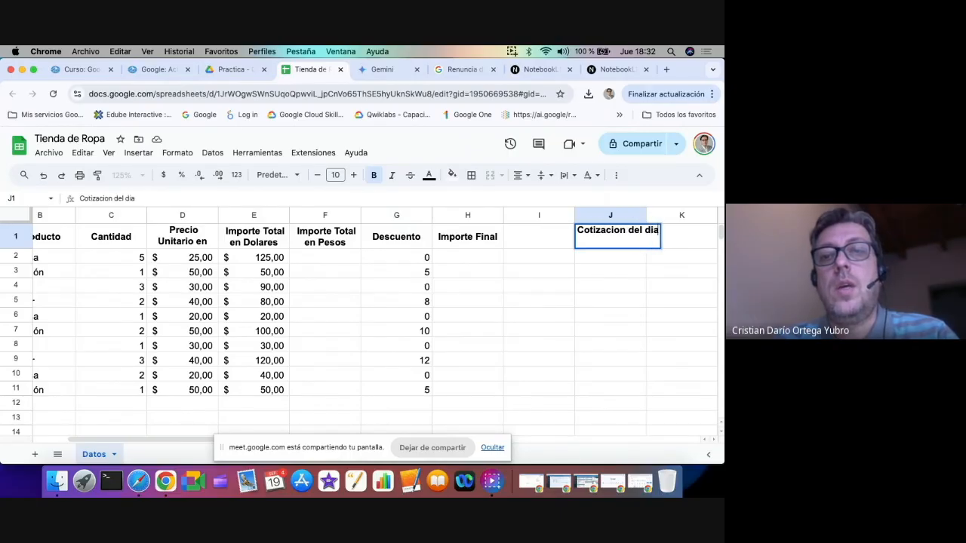
pyautogui.press('Return')
pyautogui.press('Up')
# Enter 1200 in K1 with an accounting number format and complete the label in J1 as "Cotizacion del dia DOLAR"
pyautogui.press('Right')
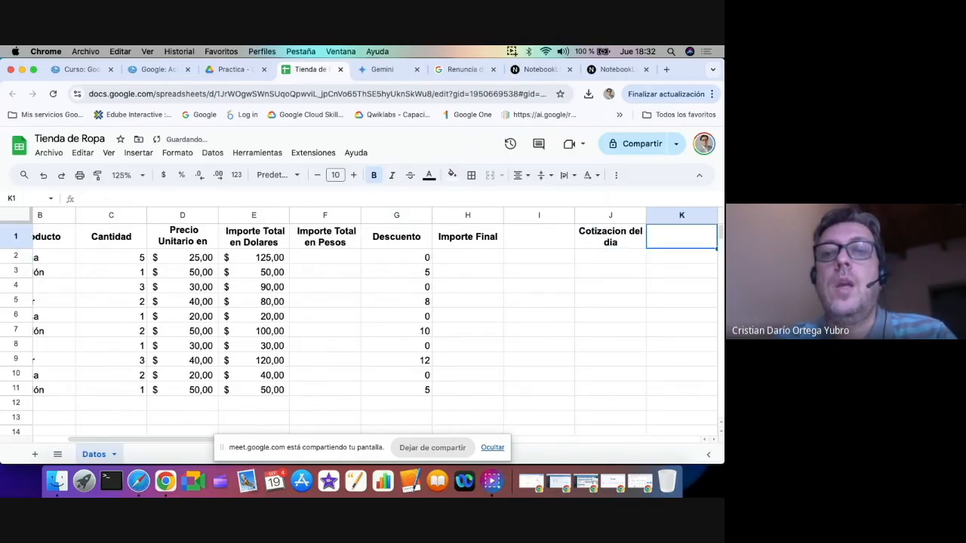
pyautogui.press('Right')
pyautogui.press('Left')
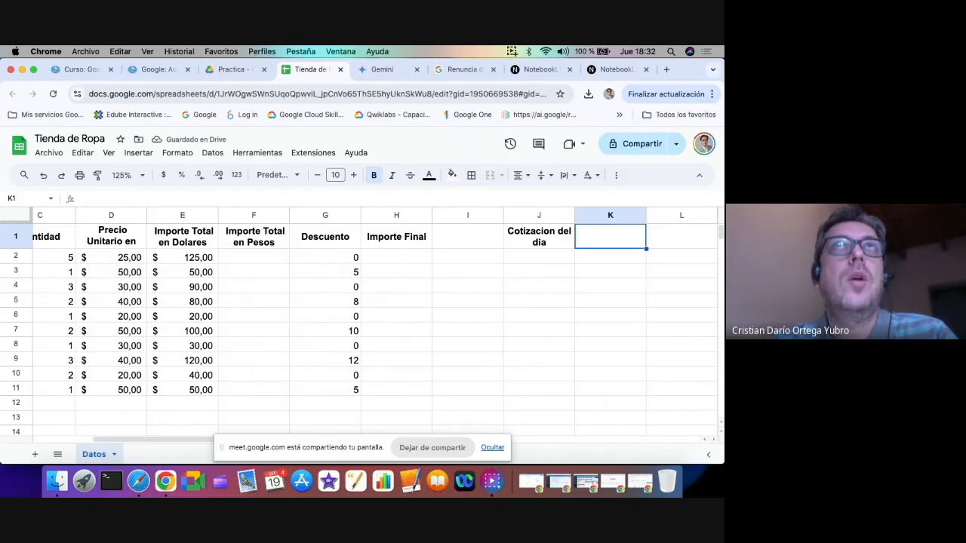
pyautogui.write('10')
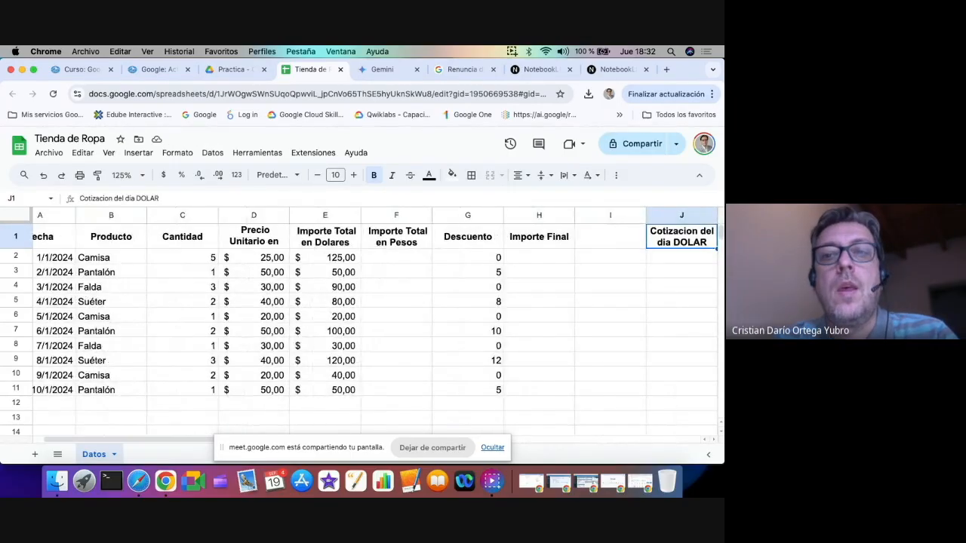
pyautogui.press('Right')
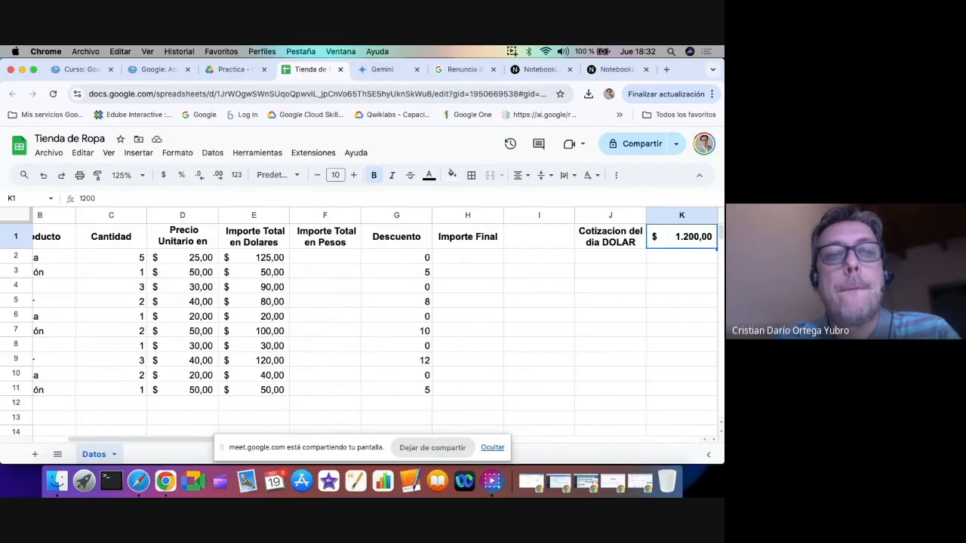
# Review the Cantidad, Precio Unitario and Importe Total en Dolares cells of row 2 that relate to the amount in pesos
pyautogui.press('Left')
pyautogui.press('Left')
pyautogui.press('Left')
pyautogui.press('Left')
pyautogui.press('Left')
pyautogui.press('Left')
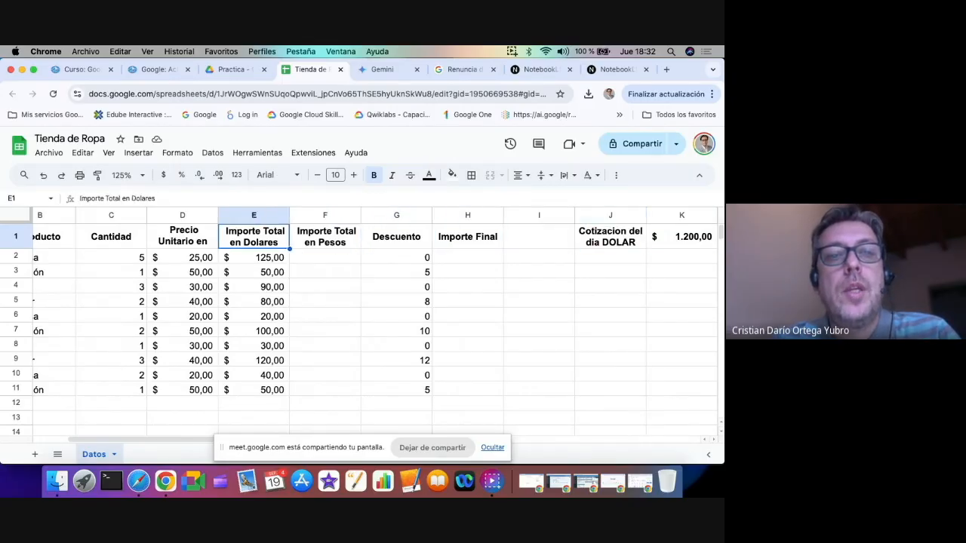
pyautogui.click(181, 257)
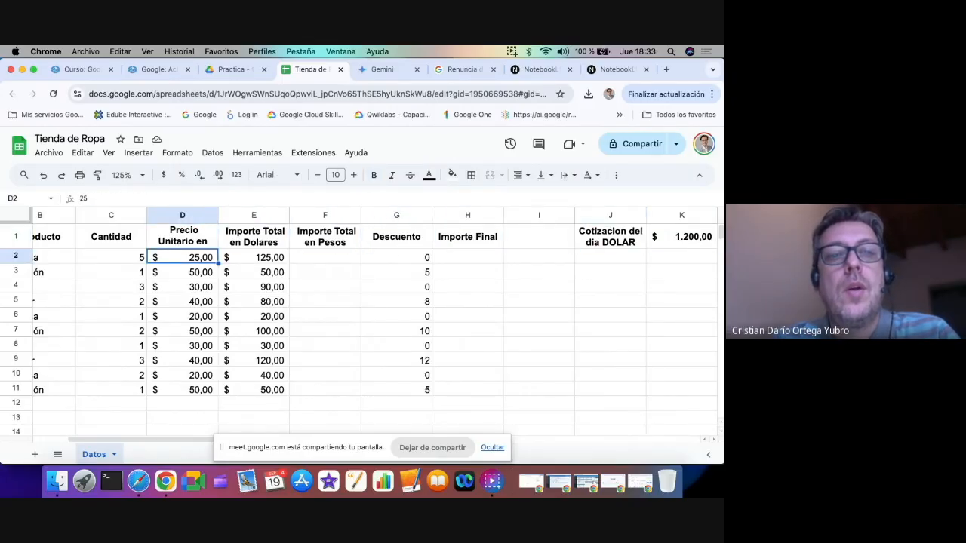
pyautogui.click(253, 257)
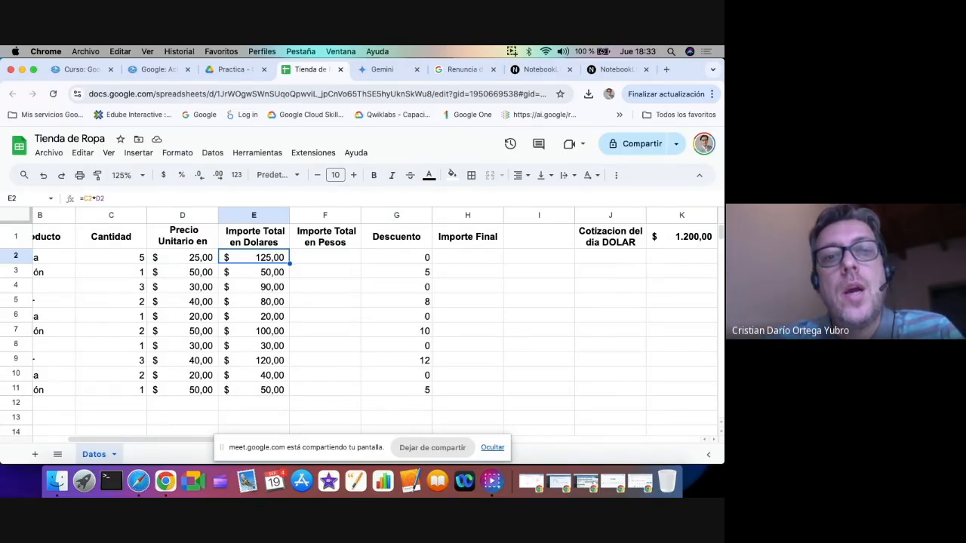
pyautogui.press('Right')
pyautogui.press('Left')
pyautogui.press('Left')
pyautogui.press('Left')
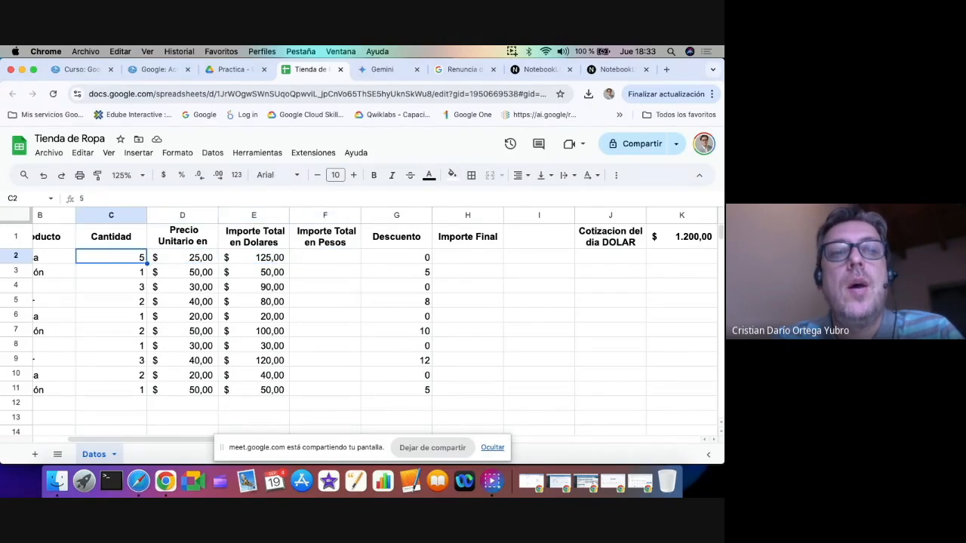
pyautogui.press('Right')
pyautogui.press('Right')
pyautogui.press('Right')
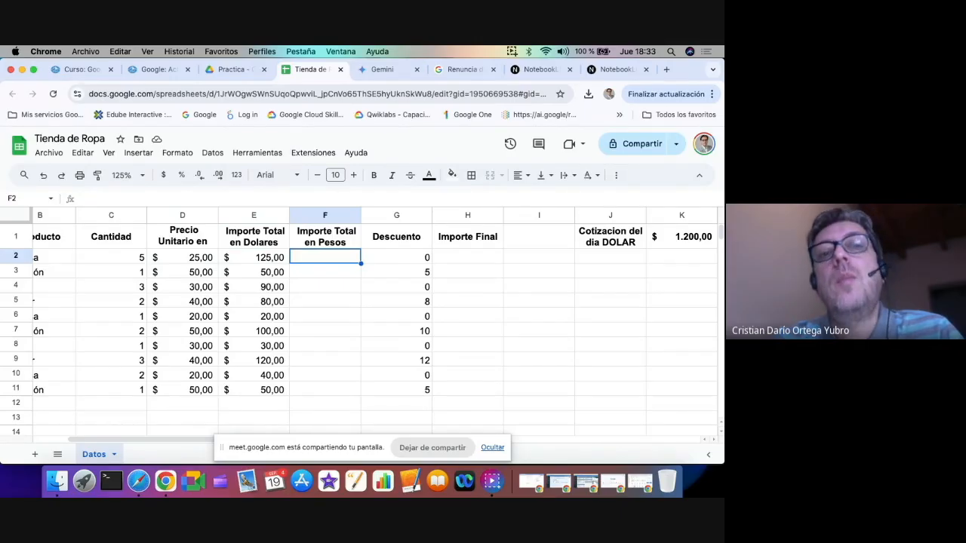
# Examine the dollar exchange rate cell K1 and the cells below it to see where a copied reference would shift
pyautogui.click(664, 237)
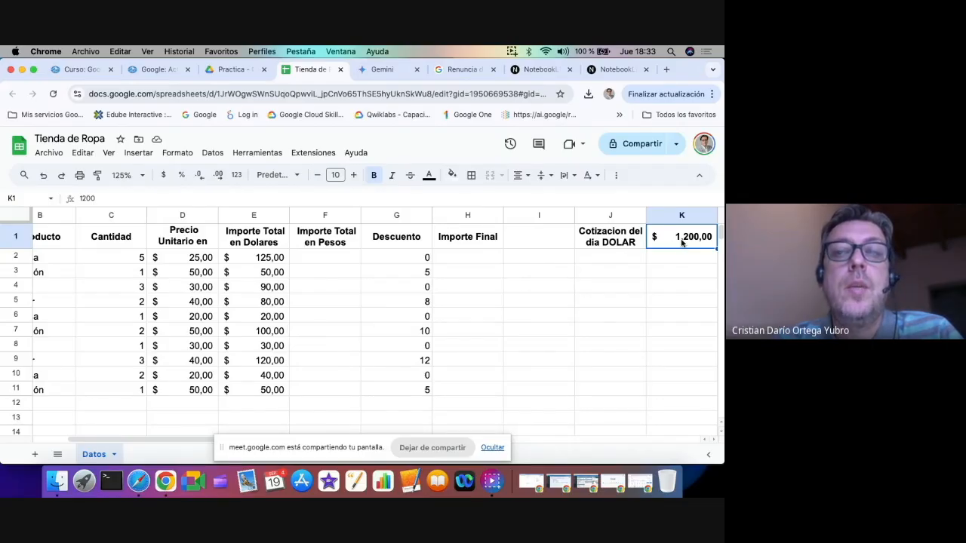
pyautogui.press('Down')
pyautogui.press('Down')
pyautogui.press('Down')
pyautogui.press('Down')
pyautogui.press('Down')
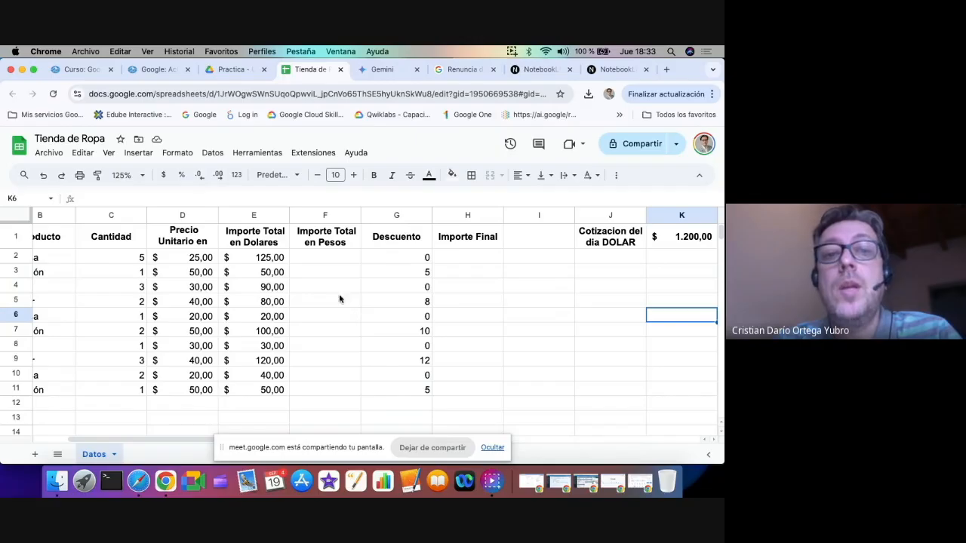
pyautogui.click(689, 240)
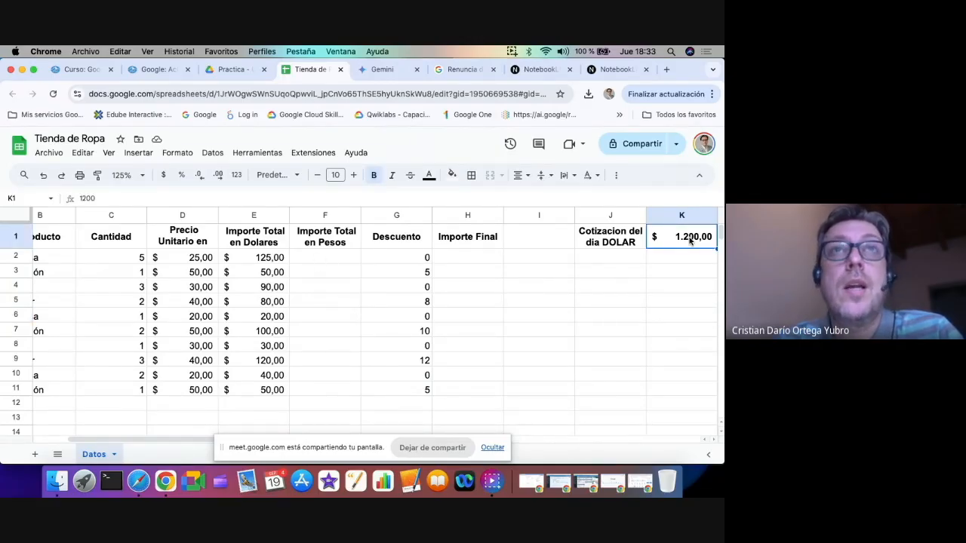
pyautogui.press('Left')
pyautogui.press('Left')
pyautogui.press('Left')
pyautogui.press('Left')
pyautogui.press('Left')
pyautogui.press('Left')
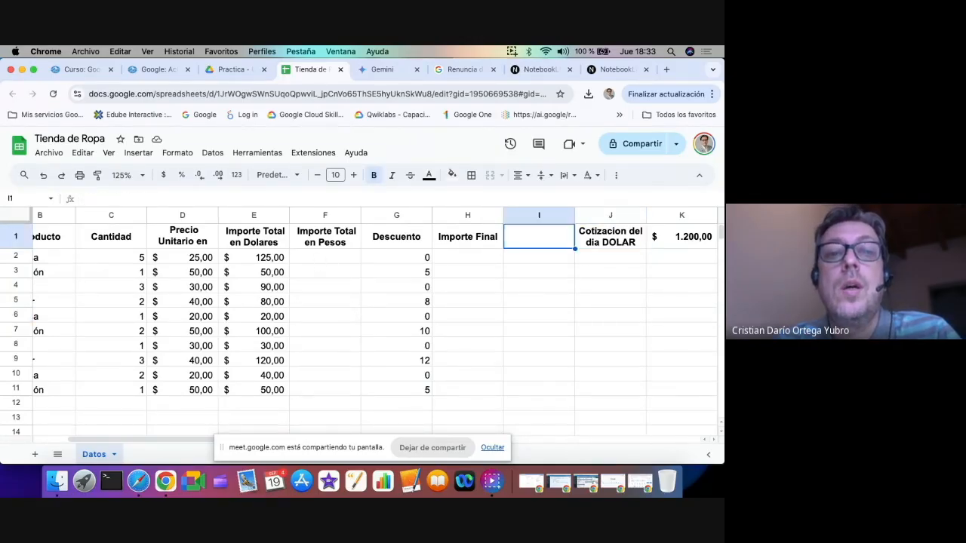
# Build the formula =C2*D2*K1 in F2, multiplying quantity, unit price and the dollar exchange rate
pyautogui.press('Down')
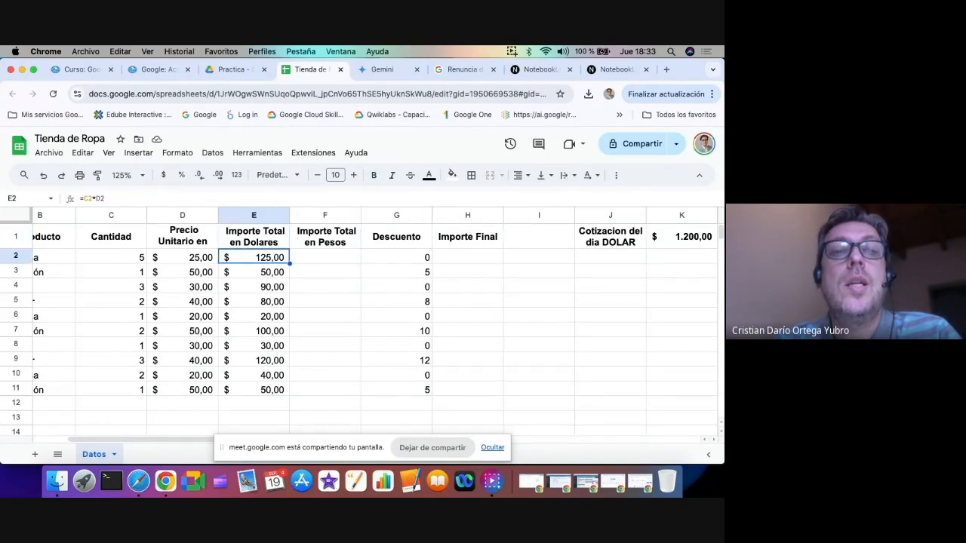
pyautogui.press('Left')
pyautogui.press('Left')
pyautogui.press('Right')
pyautogui.press('Right')
pyautogui.press('Right')
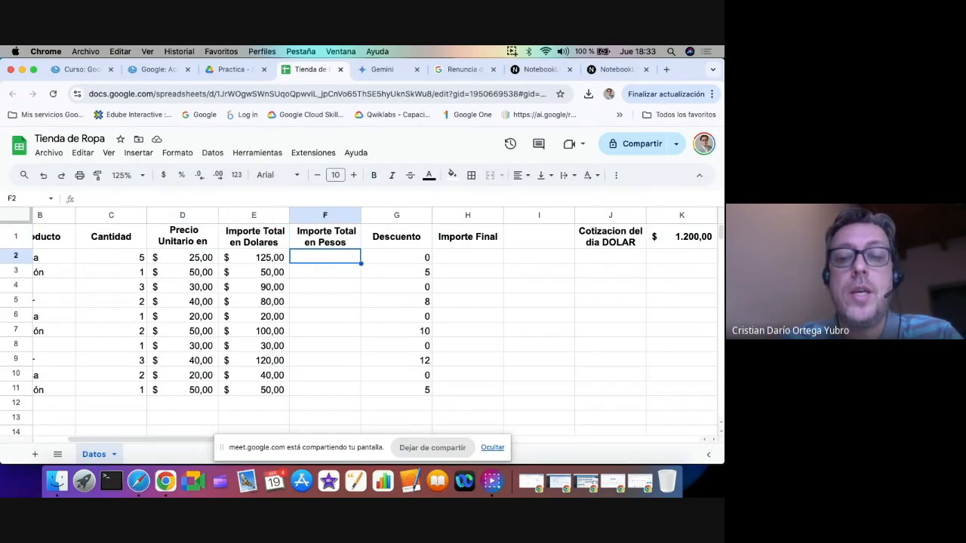
pyautogui.write('=')
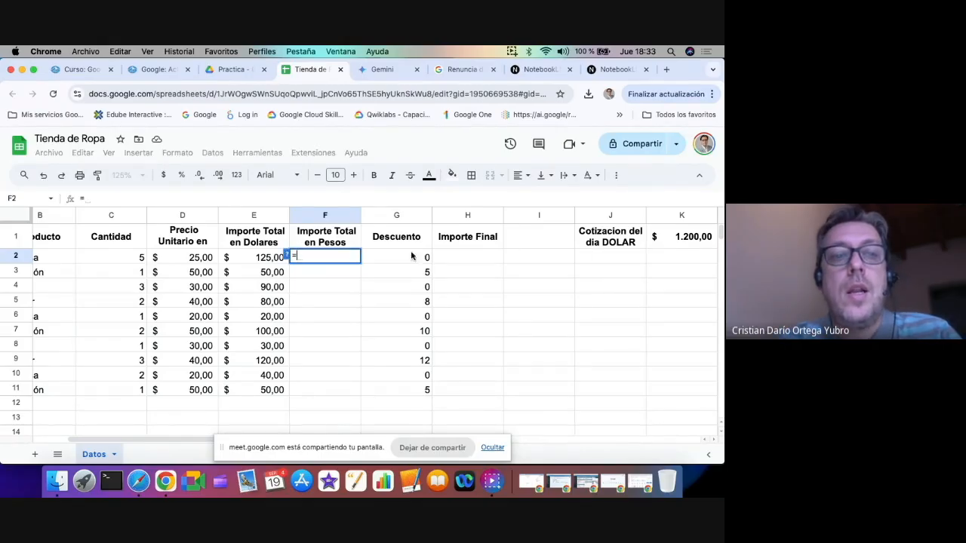
pyautogui.click(129, 262)
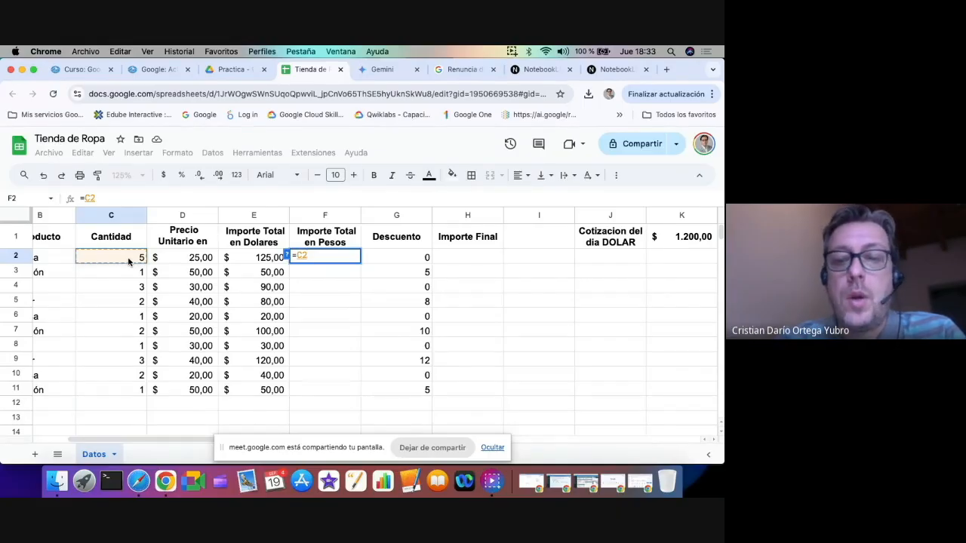
pyautogui.write('*')
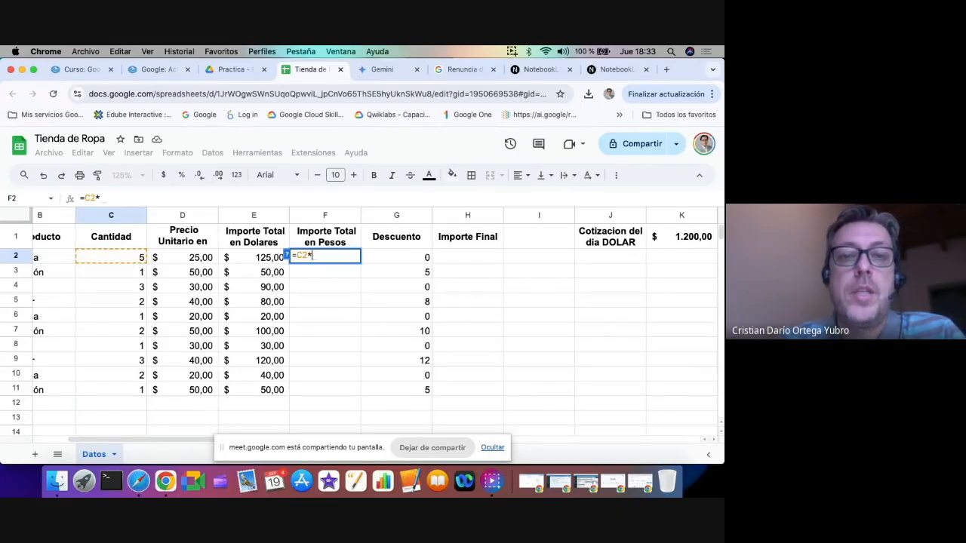
pyautogui.click(191, 260)
pyautogui.write('*')
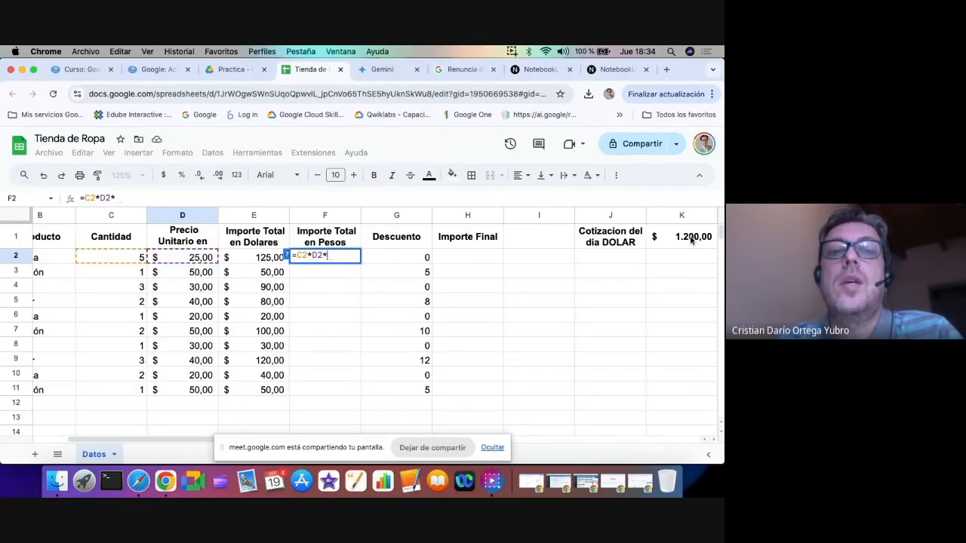
pyautogui.click(691, 240)
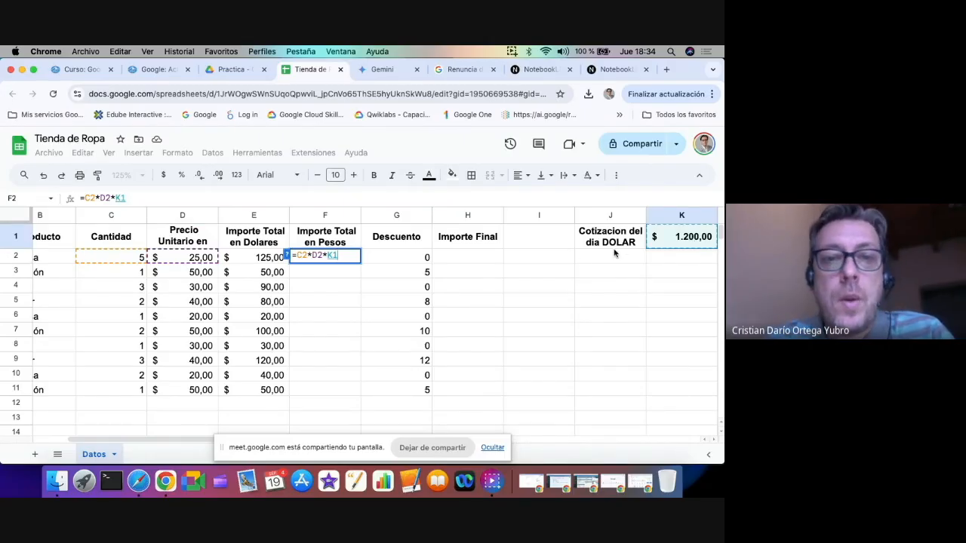
# Make the exchange rate reference in the F2 formula absolute as $K$1 and enter the formula
pyautogui.scroll(5, 339, 279)
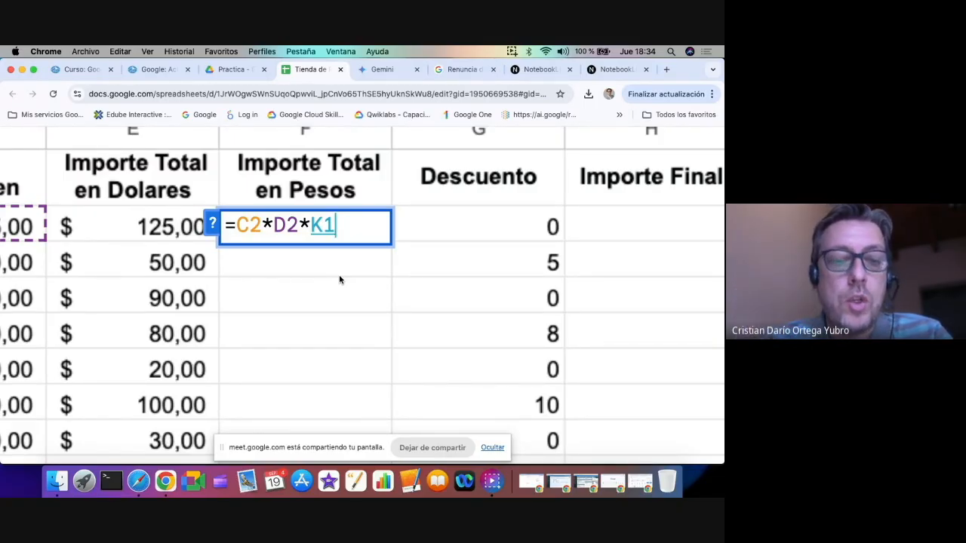
pyautogui.press('F4')
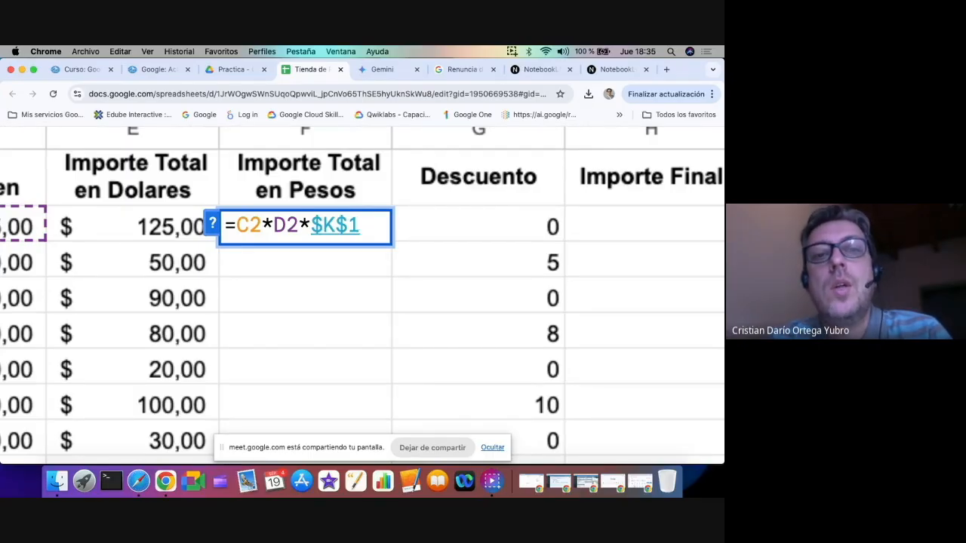
pyautogui.press('Return')
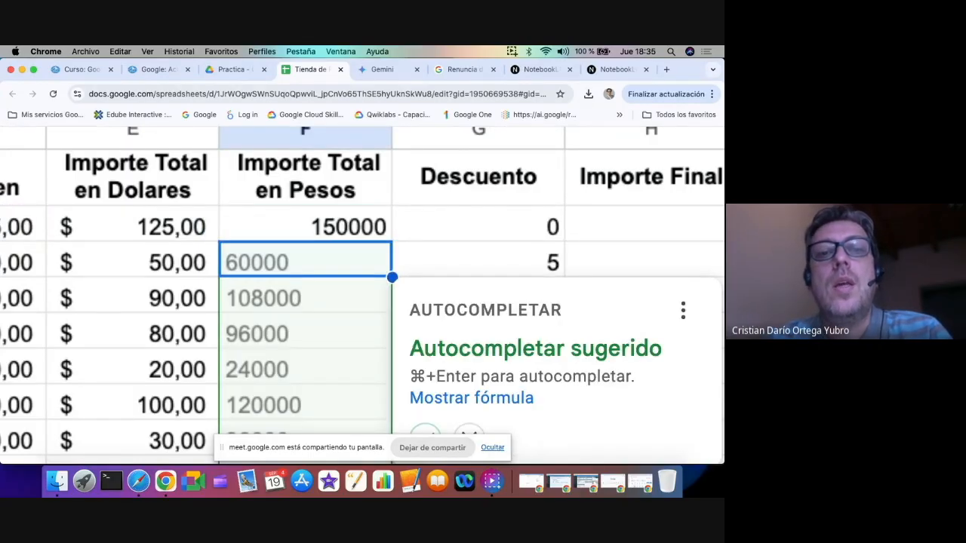
# Fill the peso formula down through F11 with the suggested autofill and check the copied formula in F5
pyautogui.click(427, 433)
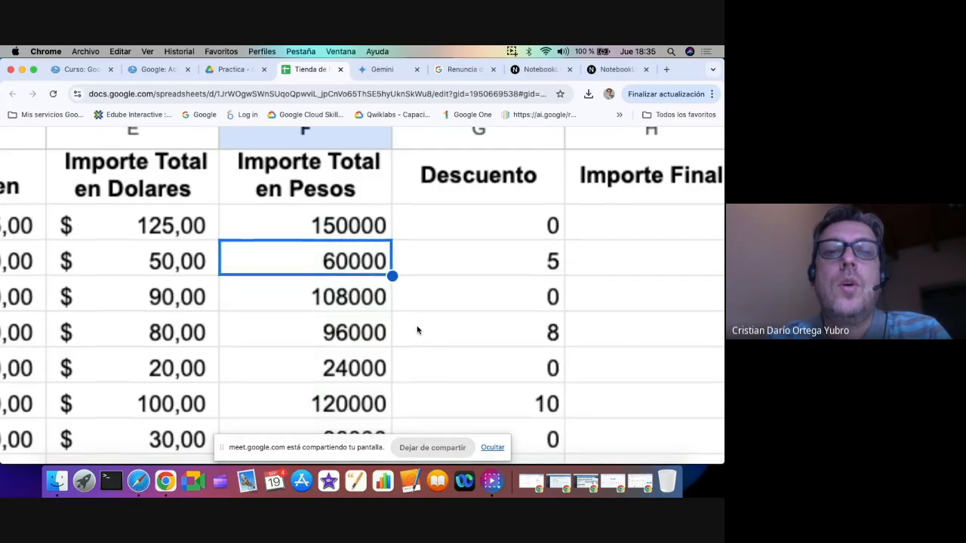
pyautogui.scroll(-3, 417, 330)
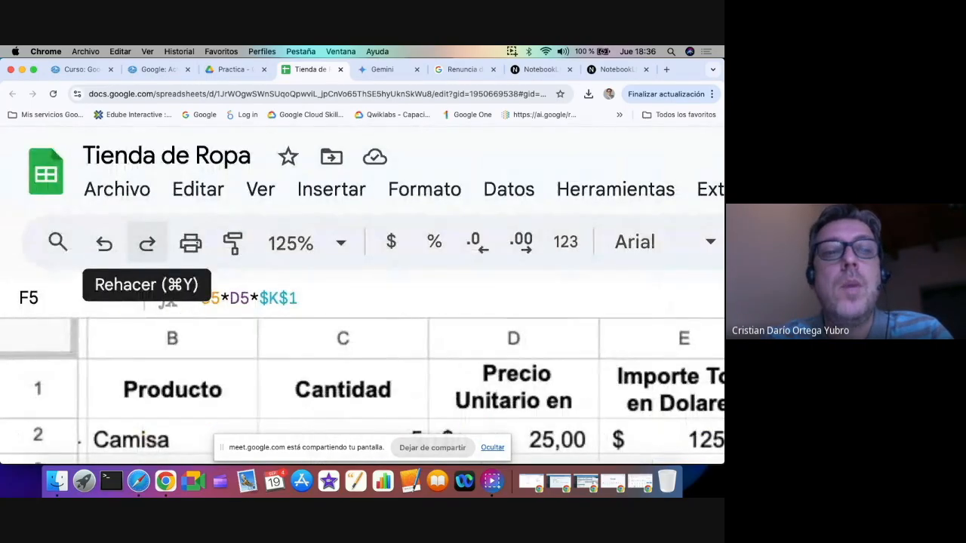
pyautogui.scroll(-2, 317, 324)
pyautogui.scroll(-2, 318, 324)
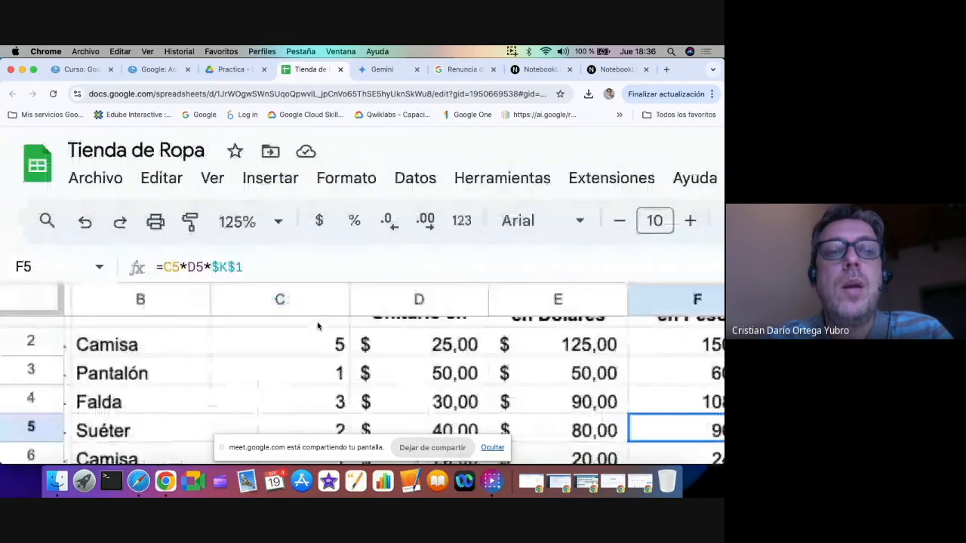
pyautogui.scroll(-5, 317, 349)
pyautogui.scroll(-2, 316, 366)
pyautogui.scroll(5, 316, 366)
pyautogui.scroll(2, 316, 367)
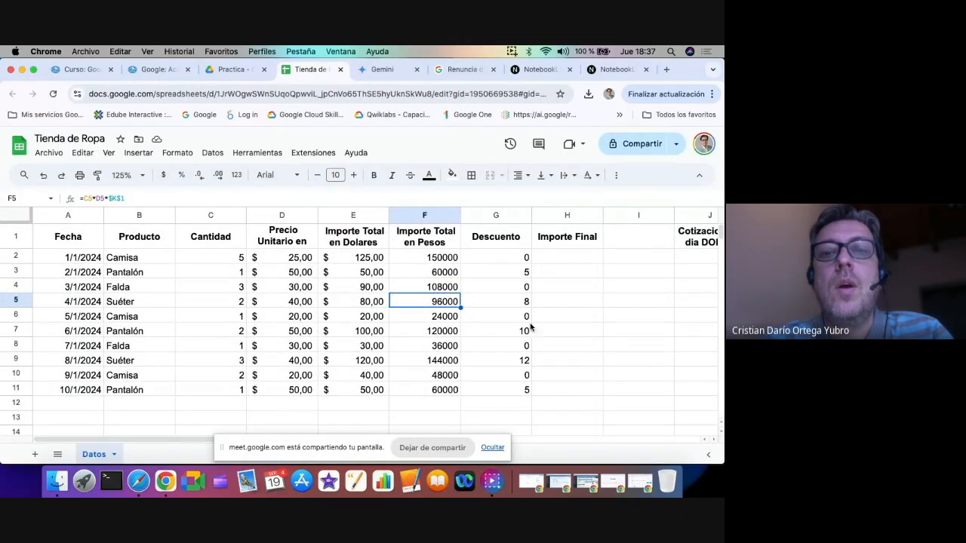
# Review the empty Importe Final cells and the dollar exchange rate in K1 alongside the rest of the sales table
pyautogui.scroll(-2, 576, 326)
pyautogui.moveTo(576, 327); pyautogui.dragTo(576, 343)
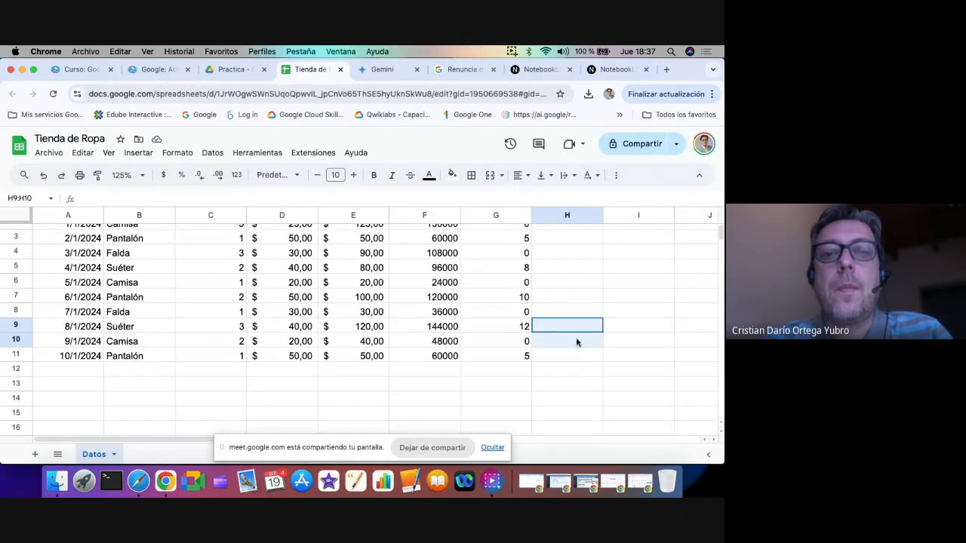
pyautogui.scroll(2, 577, 343)
pyautogui.click(692, 237)
pyautogui.press('Right')
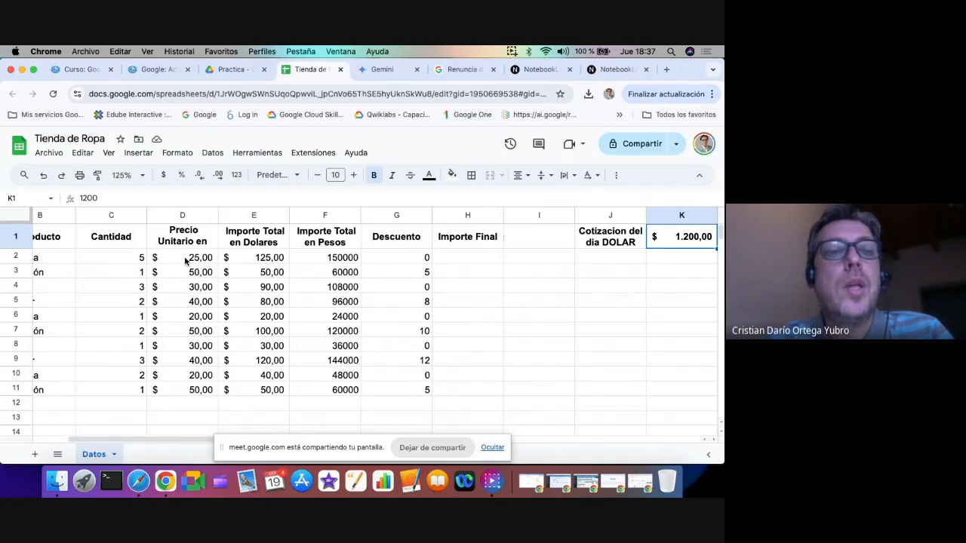
pyautogui.hscroll(-3, 123, 234)
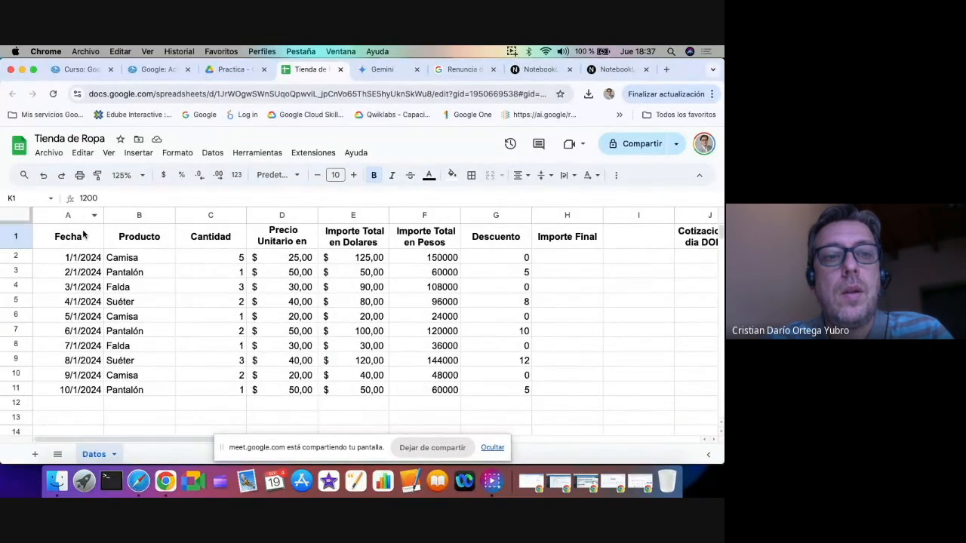
# Resize columns A through H to fit their data
pyautogui.click(80, 218)
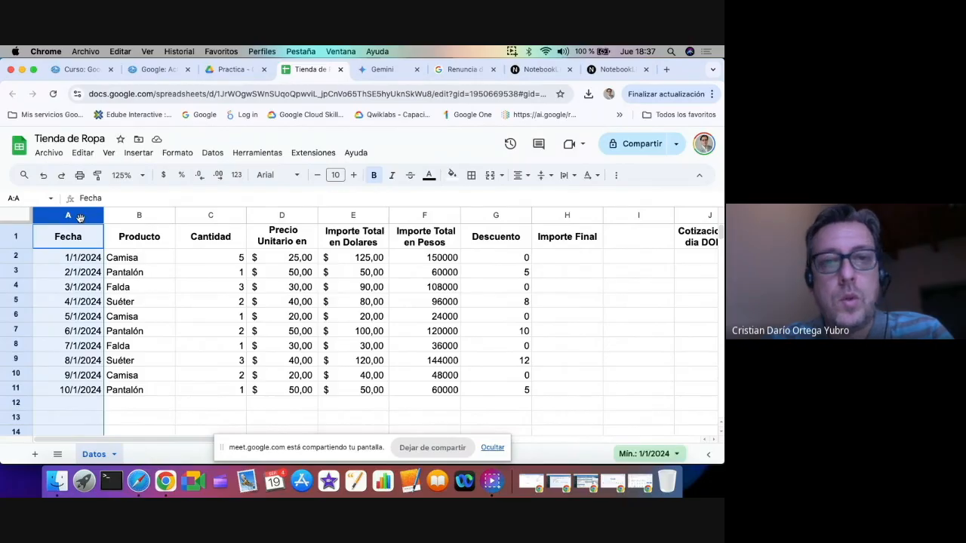
pyautogui.hotkey('shift', 'Right')
pyautogui.hotkey('shift', 'Right')
pyautogui.hotkey('shift', 'Right')
pyautogui.hotkey('shift', 'Right')
pyautogui.hotkey('shift', 'Right')
pyautogui.hotkey('shift', 'Right')
pyautogui.hotkey('shift', 'Right')
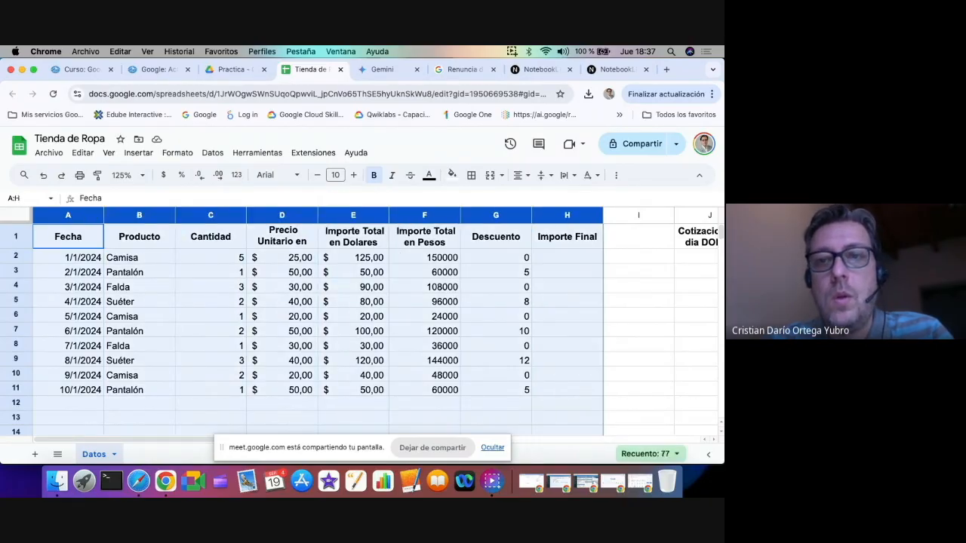
pyautogui.rightClick(280, 217)
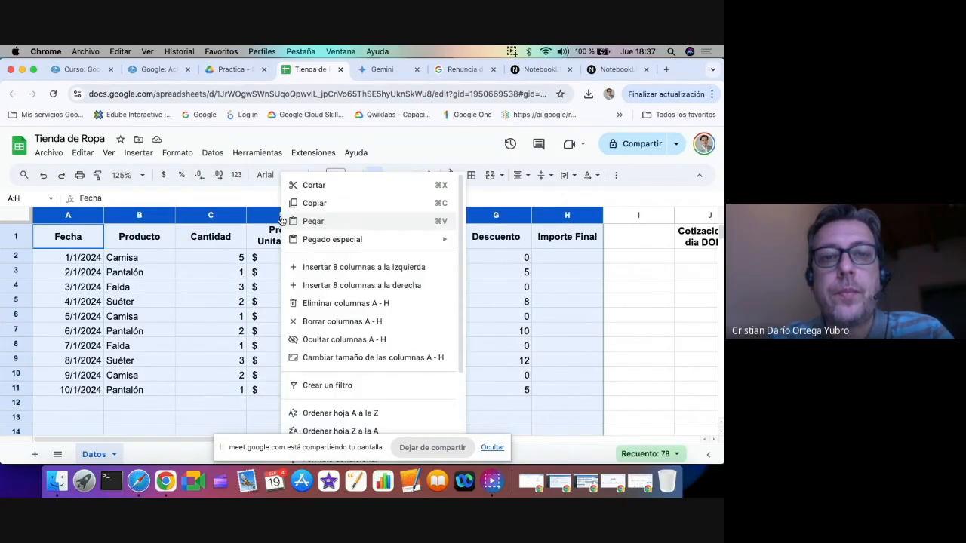
pyautogui.click(330, 364)
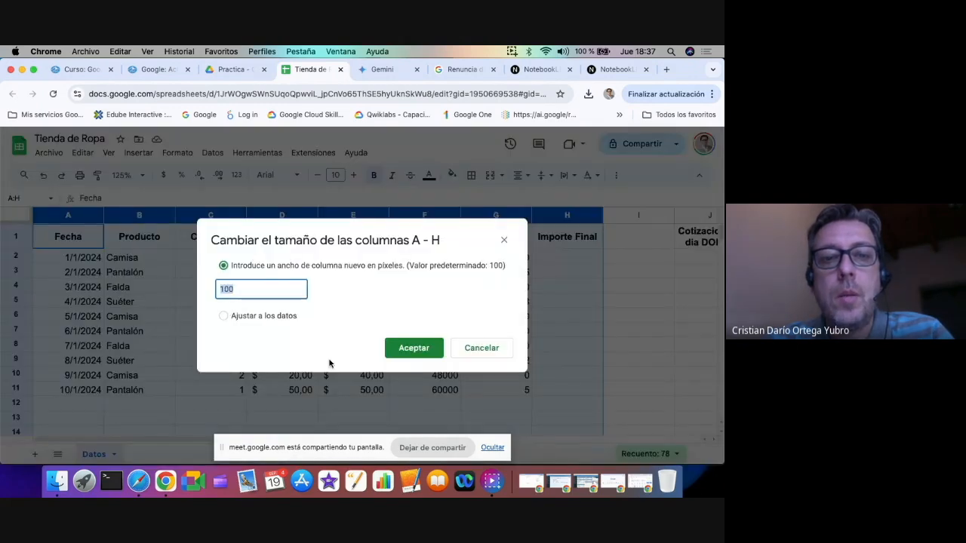
pyautogui.click(223, 316)
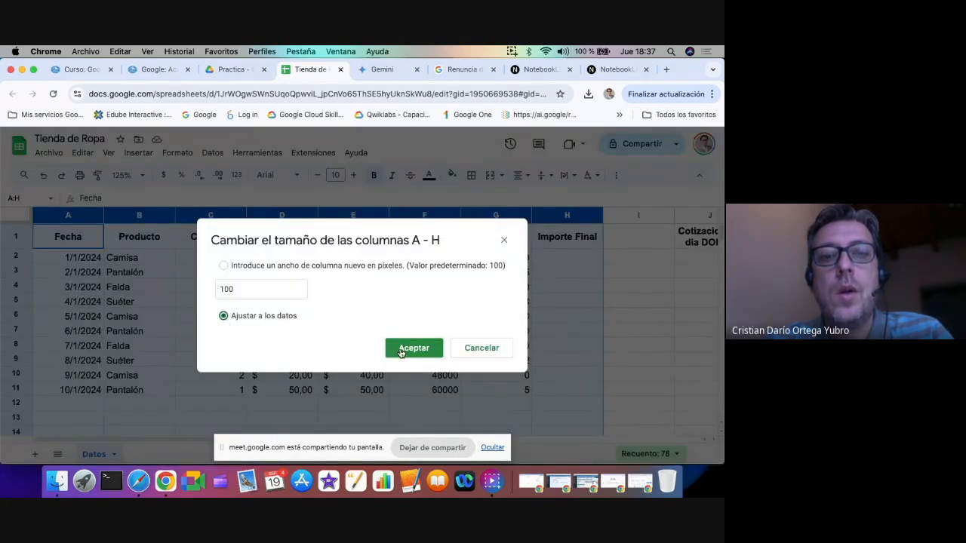
pyautogui.click(401, 351)
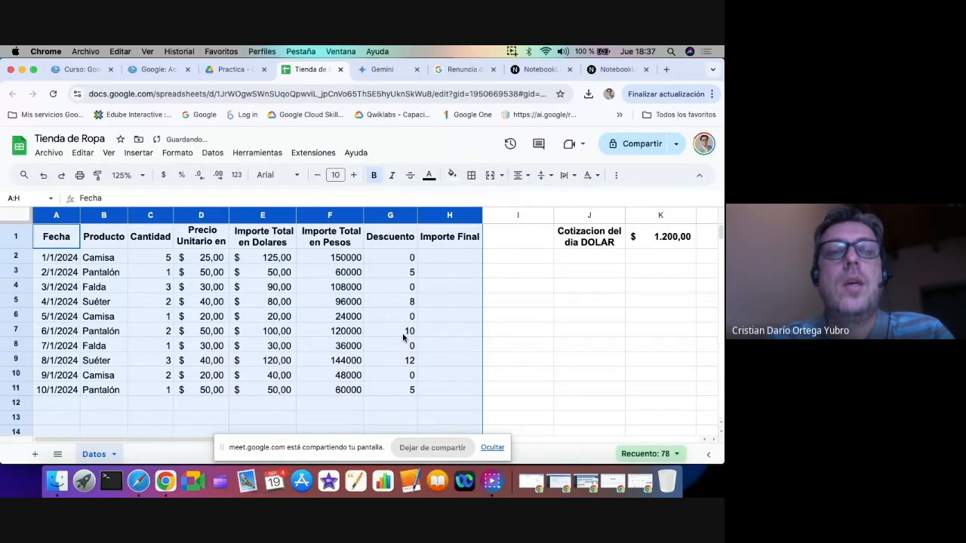
pyautogui.click(503, 332)
# Widen column D to show its full Precio Unitario en Dolares header and narrow the empty column I
pyautogui.click(202, 237)
pyautogui.moveTo(228, 216); pyautogui.dragTo(269, 216)
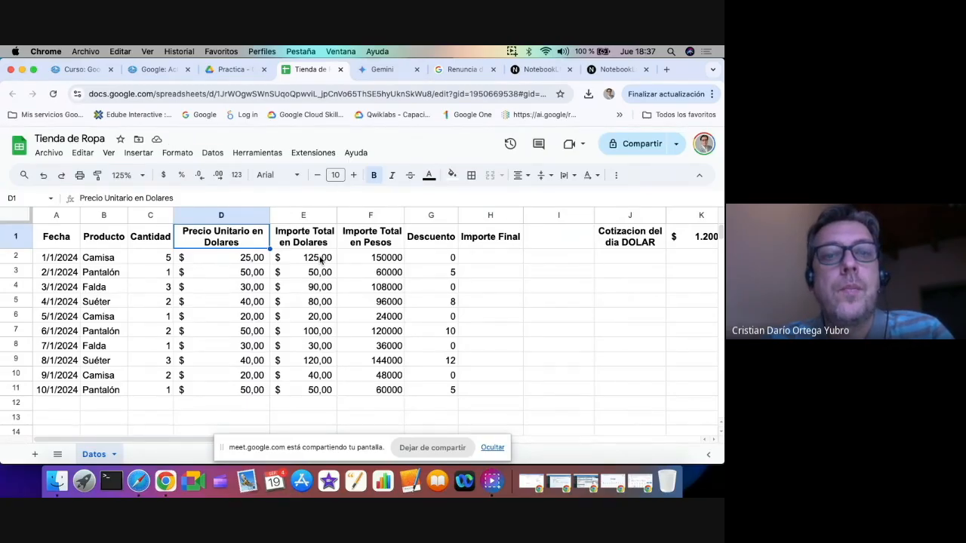
pyautogui.click(368, 260)
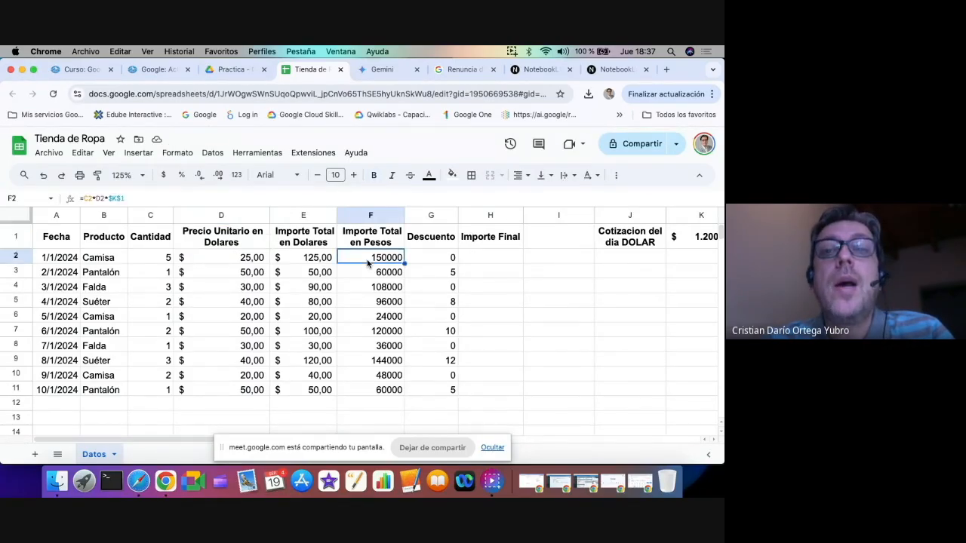
pyautogui.moveTo(594, 216); pyautogui.dragTo(540, 215)
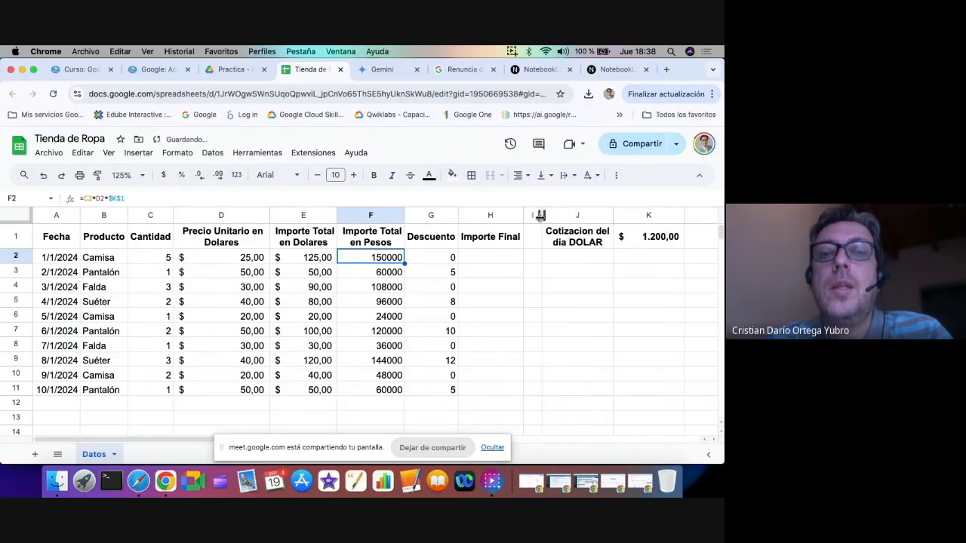
# Set the dollar exchange rate in K1 to 1280
pyautogui.click(657, 240)
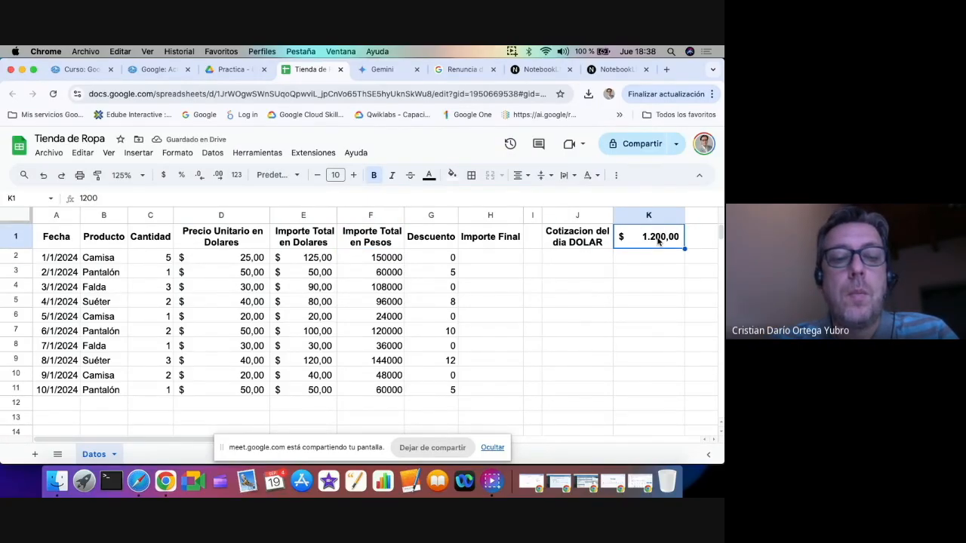
pyautogui.write('1.2')
pyautogui.write('80')
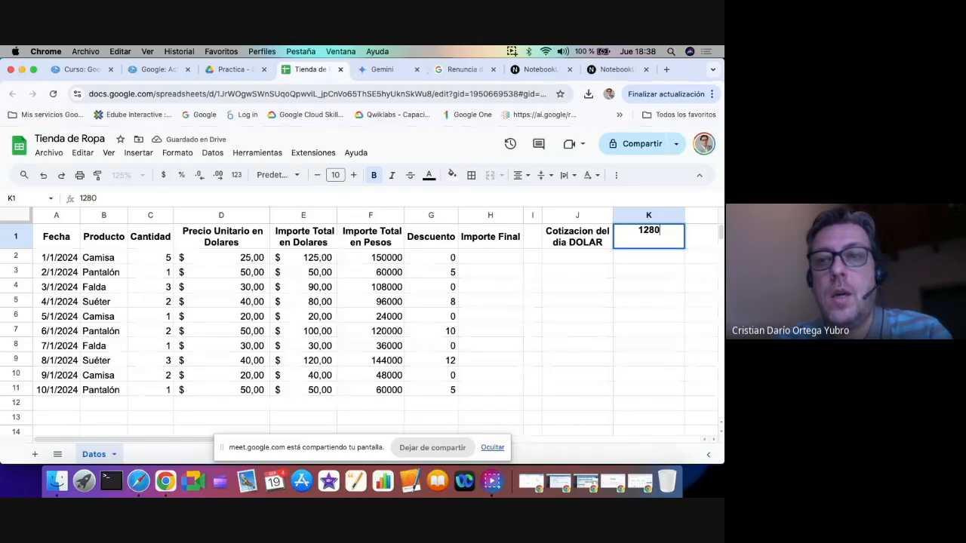
pyautogui.press('Return')
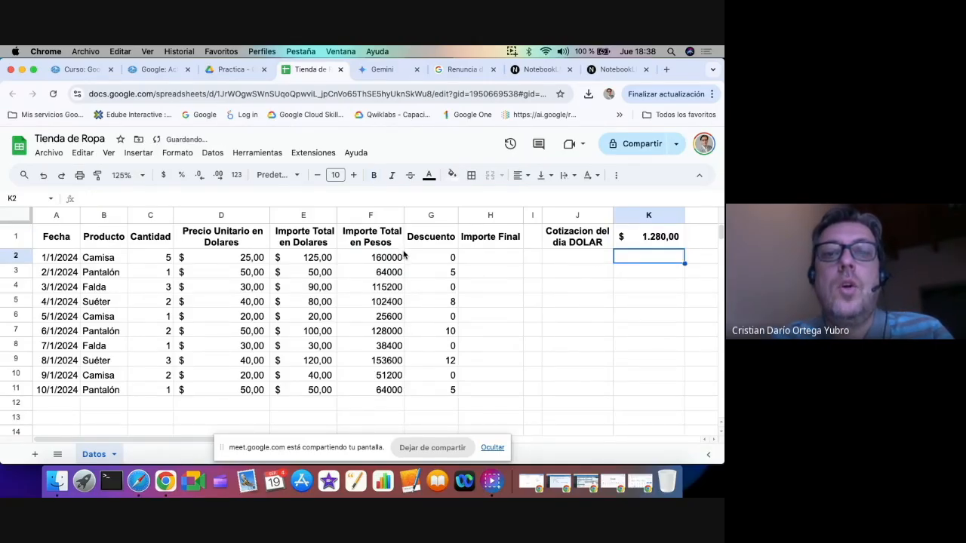
# Apply the Contabilidad number format to the Importe Total en Pesos column and widen it slightly
pyautogui.click(377, 216)
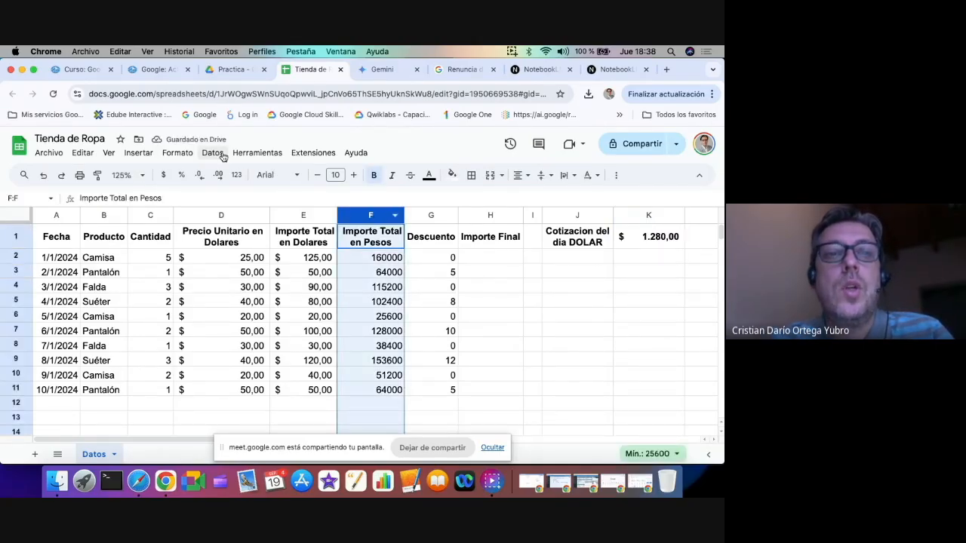
pyautogui.click(178, 154)
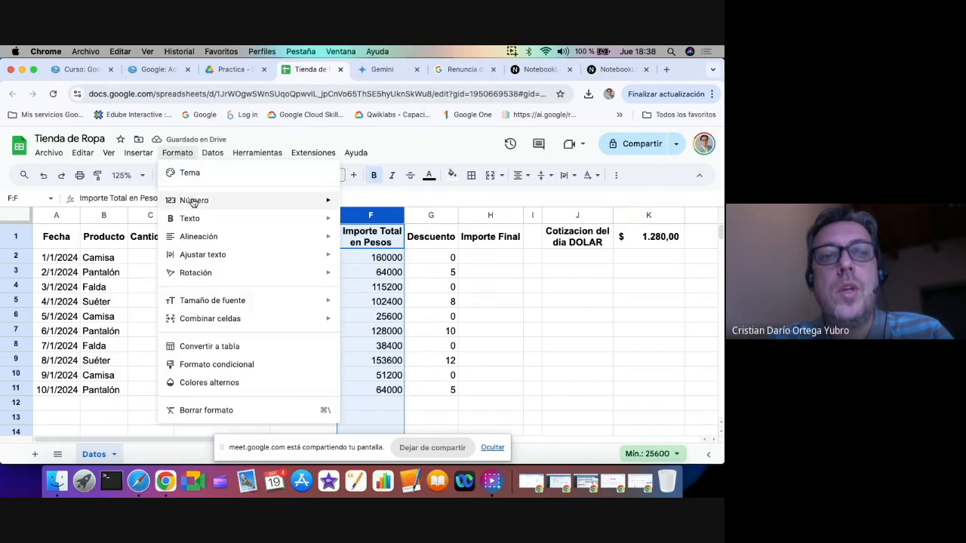
pyautogui.moveTo(191, 200)
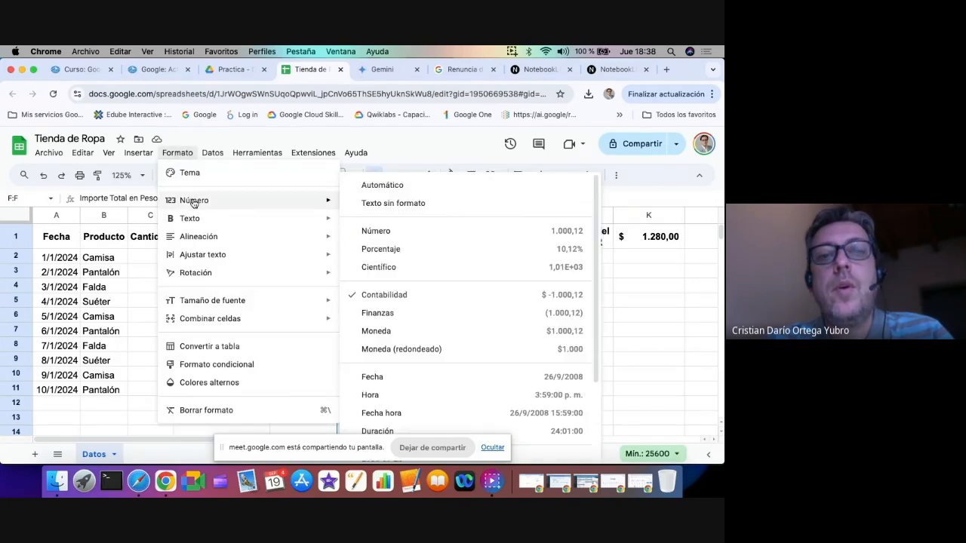
pyautogui.click(383, 295)
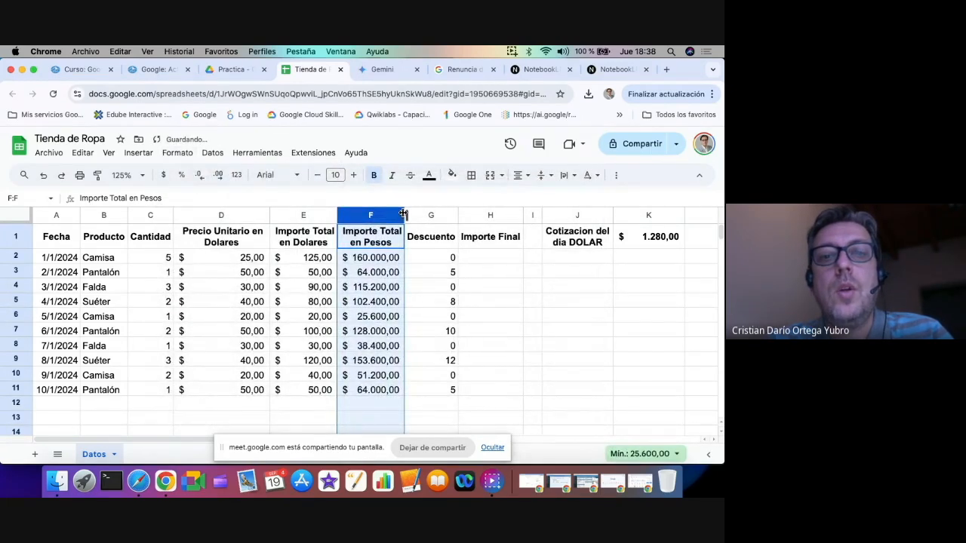
pyautogui.moveTo(408, 215); pyautogui.dragTo(417, 215)
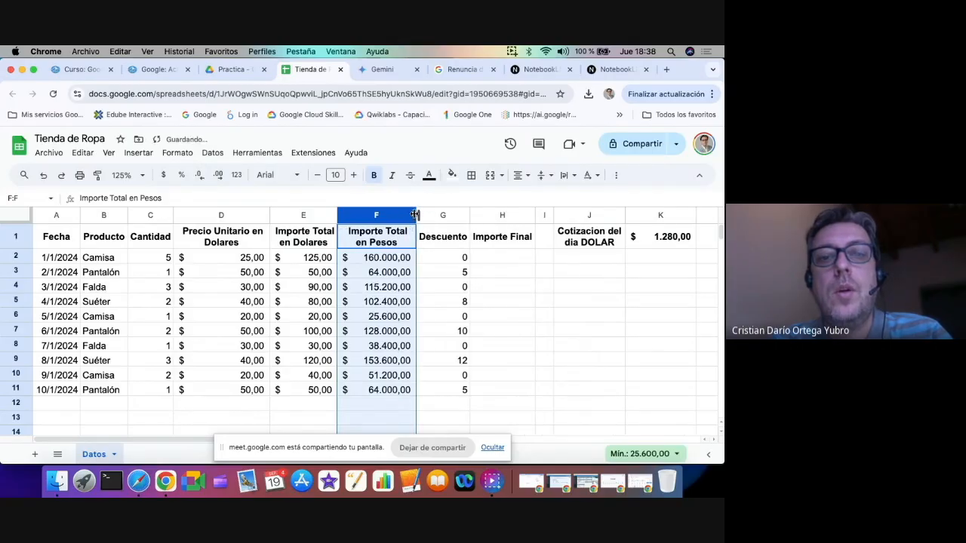